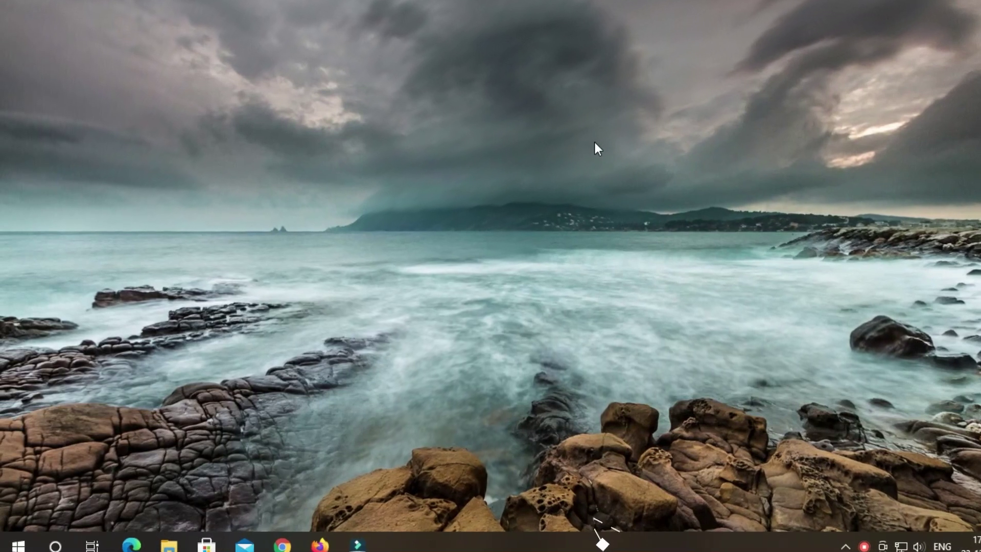
- Turn on full-screen Start in the Personalization settings, then open and close the Start menu to check its layout
right_click(608, 139)
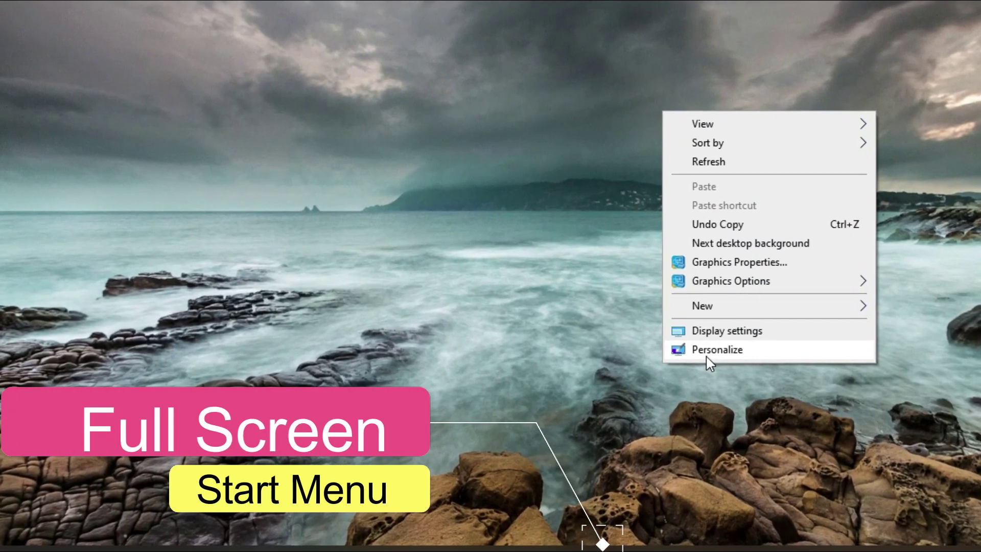
left_click(678, 352)
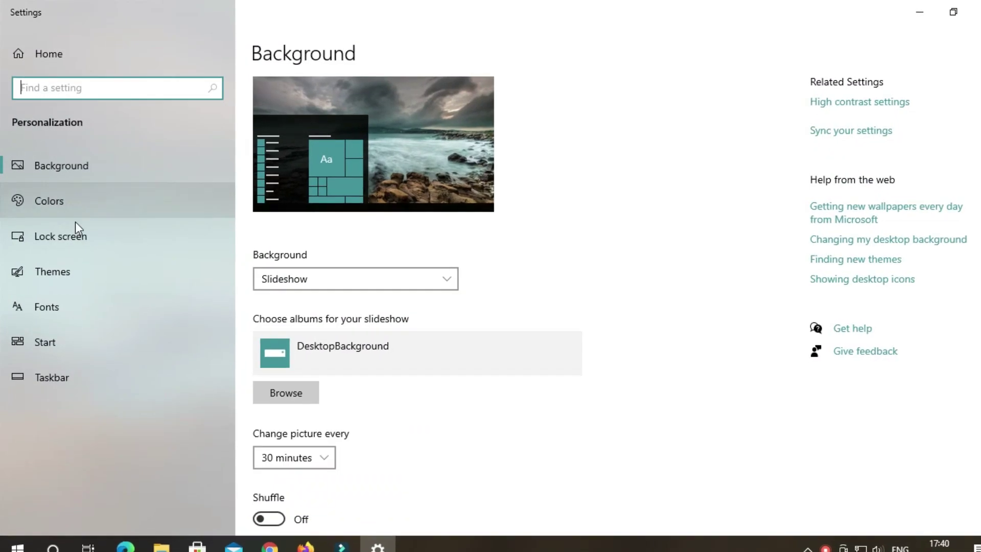
left_click(51, 356)
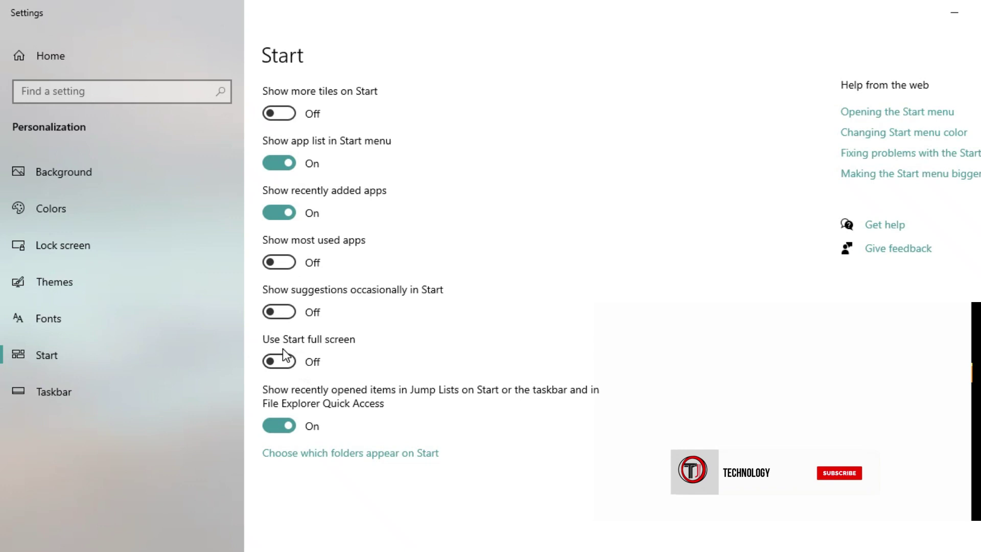
left_click(297, 368)
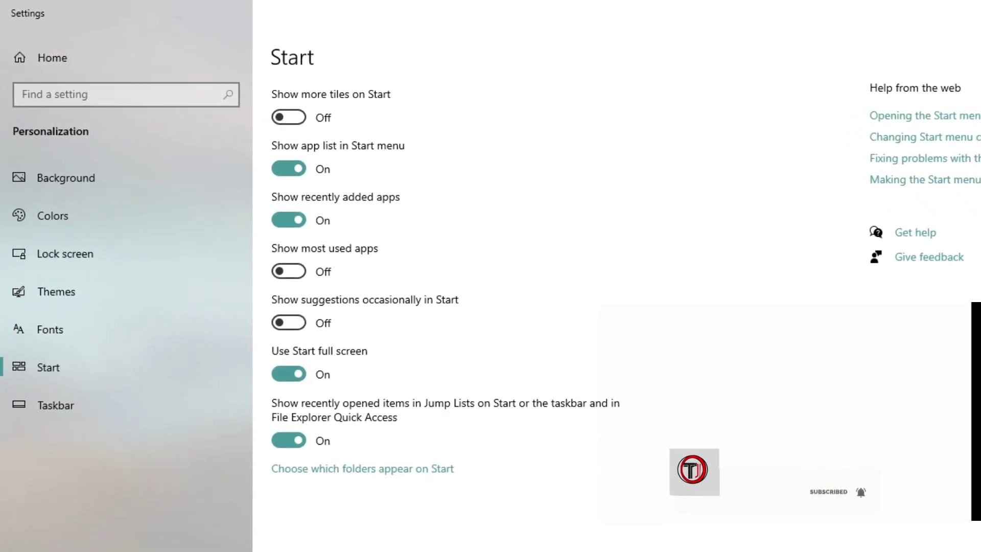
left_click(5, 545)
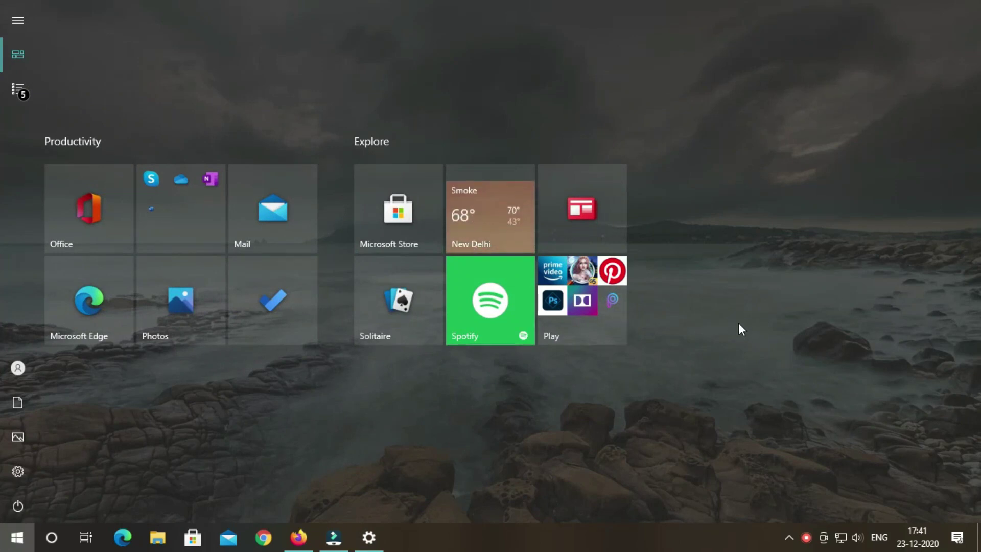
left_click(5, 546)
- Turn off full-screen Start, check the Start menu's layout, and close Settings
left_click(263, 343)
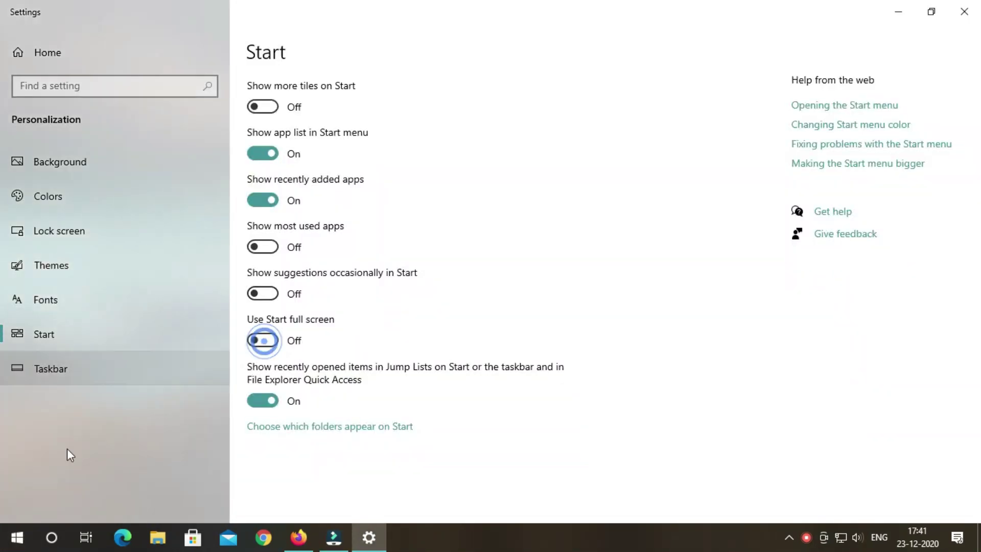
left_click(15, 536)
scroll(88, 437, "down", 5)
scroll(88, 437, "up", 5)
left_click(18, 534)
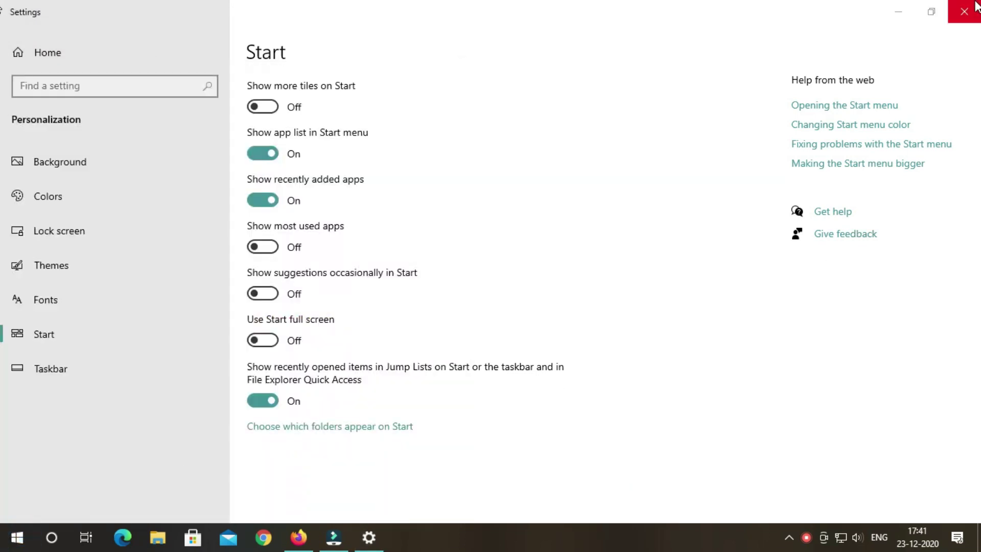
left_click(964, 12)
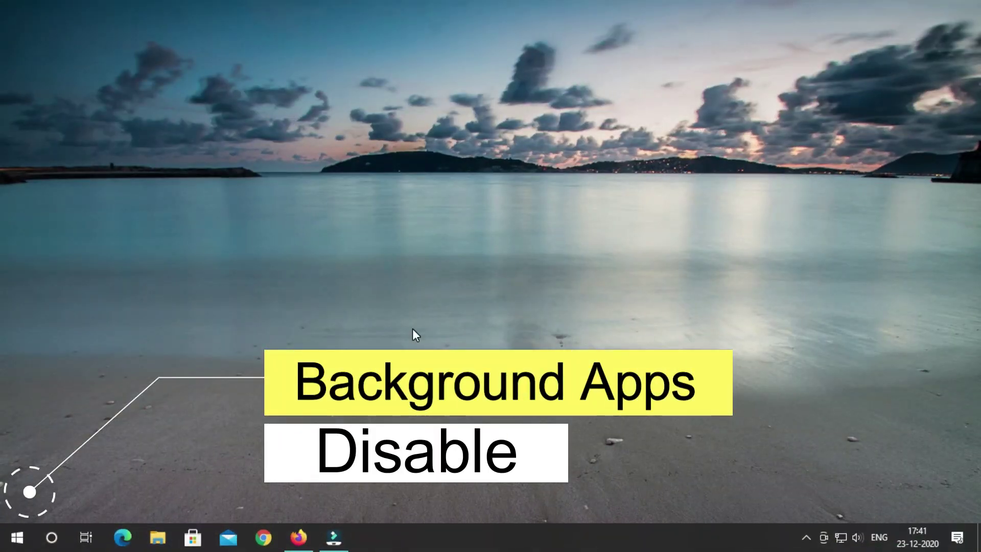
- Open the Background apps page in the Privacy section of Windows Settings
left_click(17, 536)
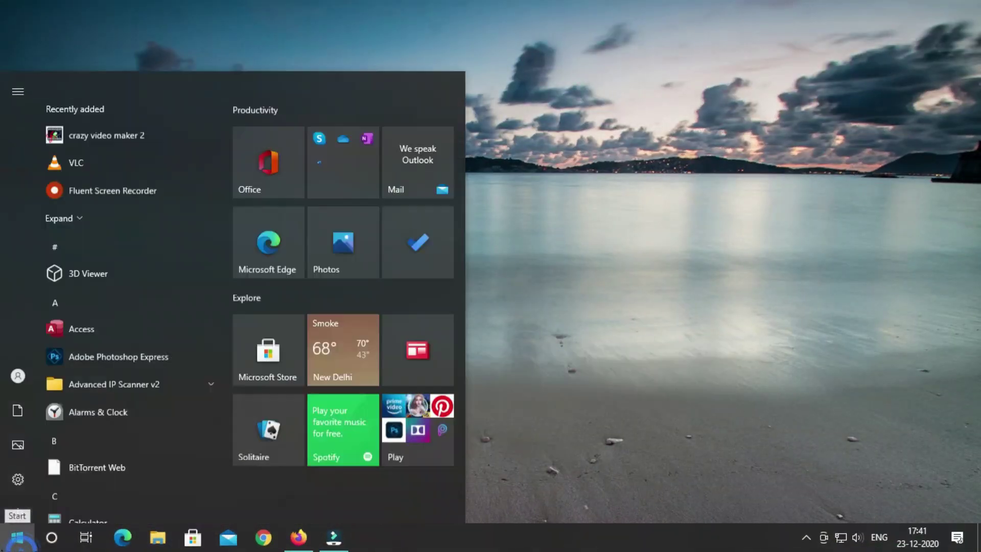
left_click(22, 475)
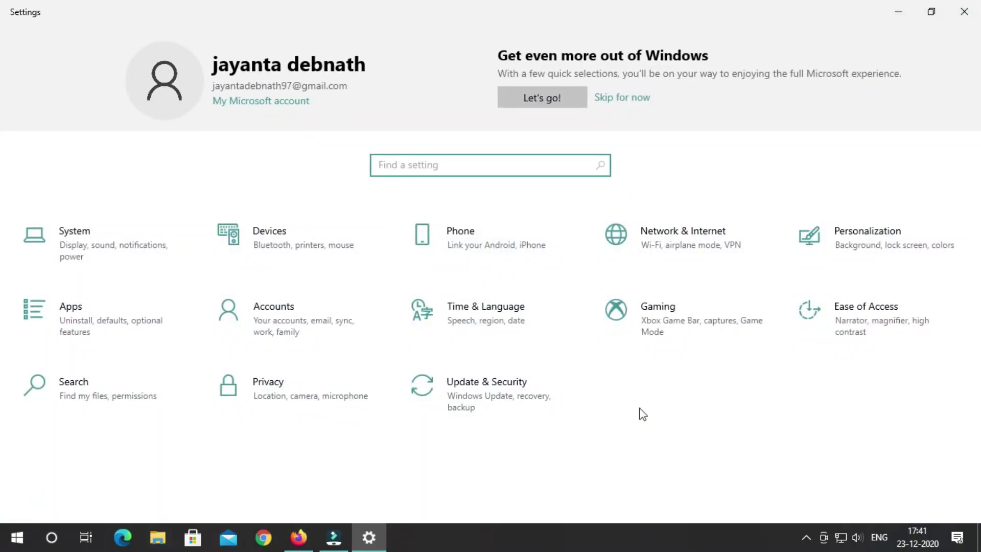
left_click(313, 393)
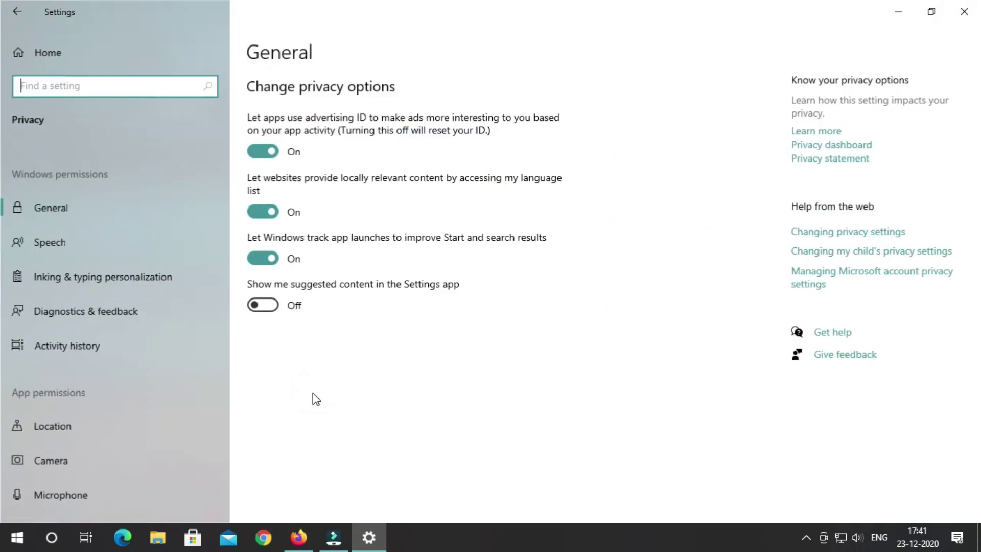
scroll(93, 417, "down", 5)
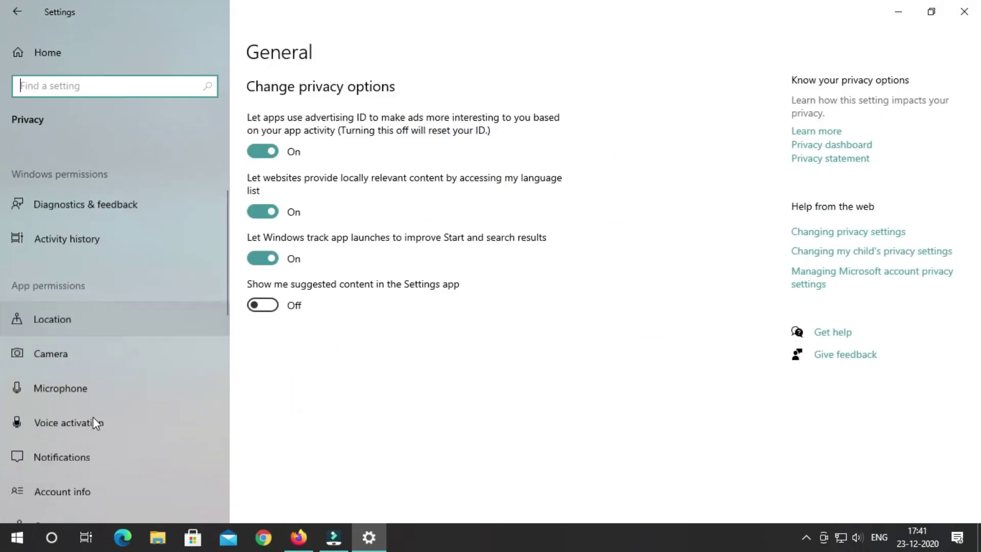
scroll(93, 417, "down", 5)
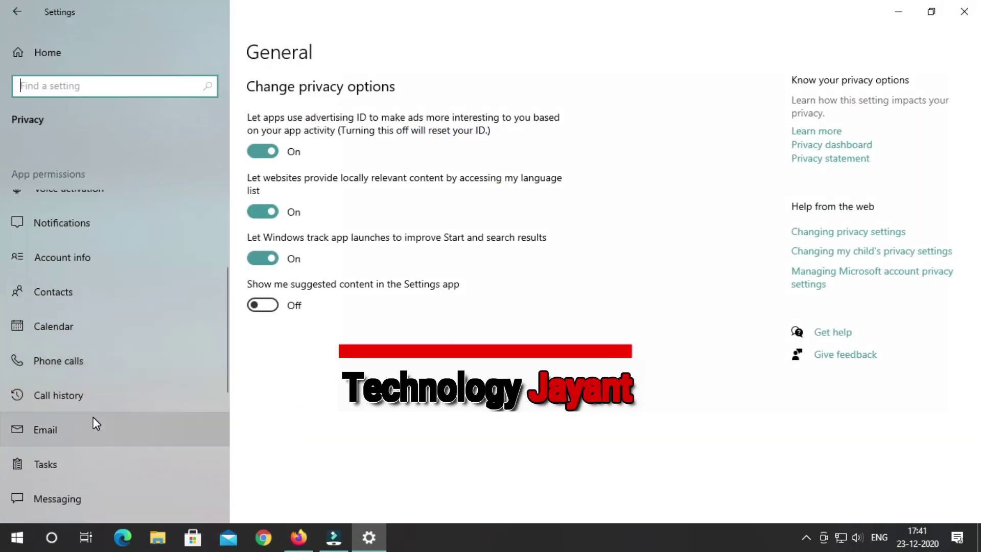
left_click(90, 432)
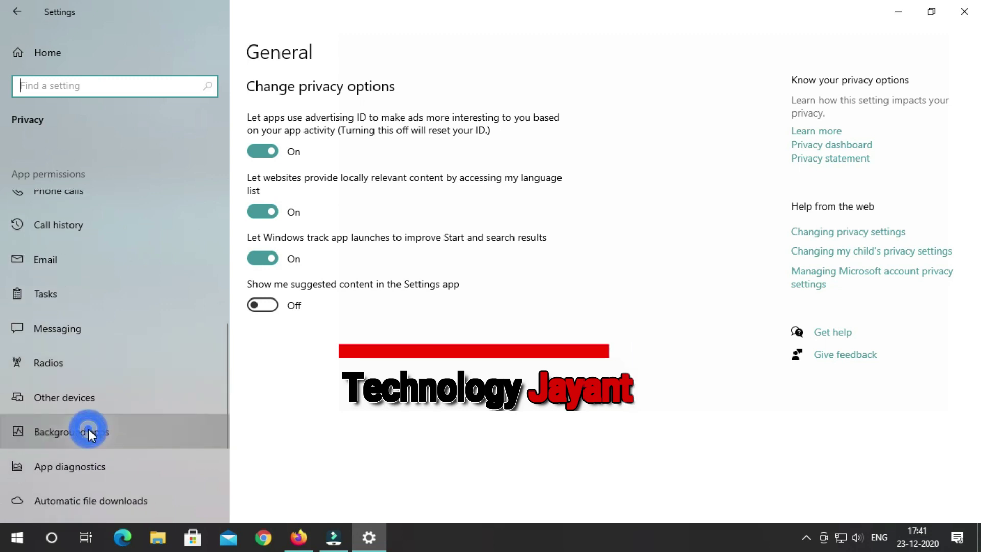
- Turn off permission for all apps to run in the background and review the app list
scroll(513, 427, "down", 8)
scroll(506, 473, "up", 10)
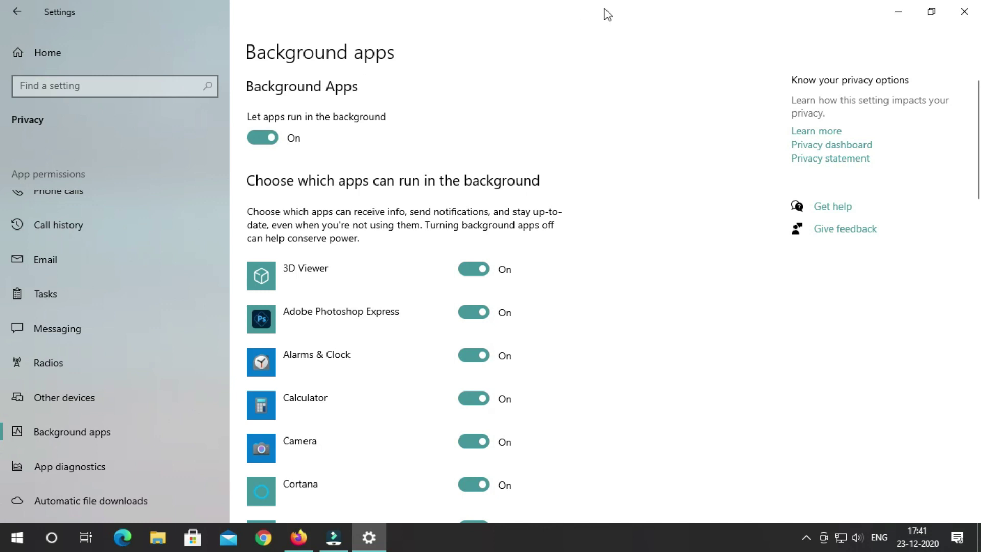
scroll(385, 496, "down", 5)
scroll(373, 493, "up", 5)
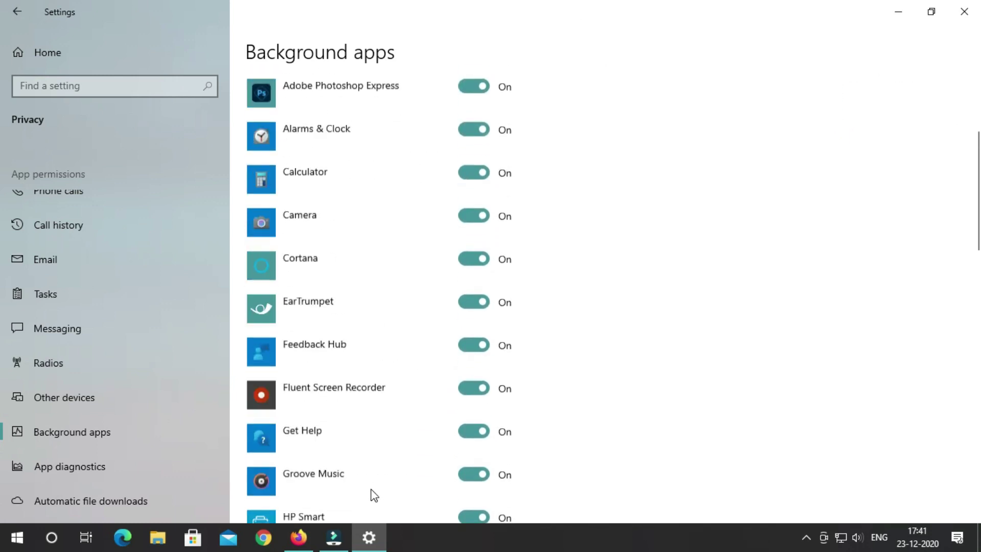
left_click(263, 139)
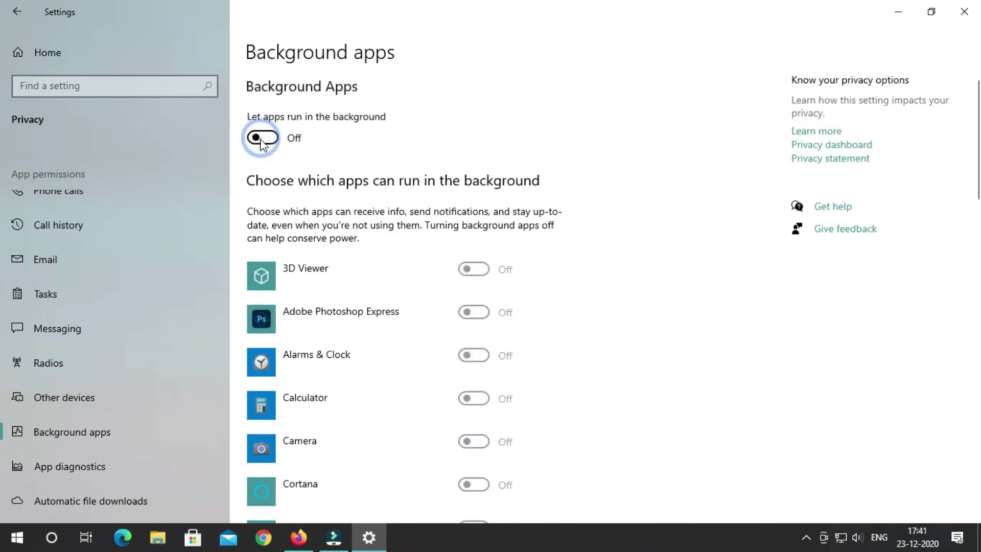
scroll(471, 405, "down", 12)
scroll(653, 421, "up", 9)
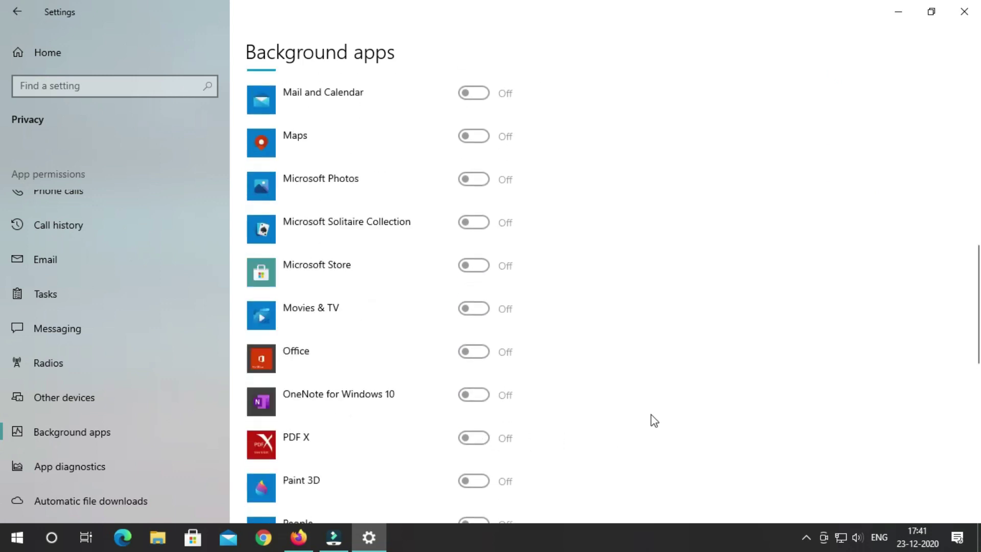
scroll(654, 418, "up", 5)
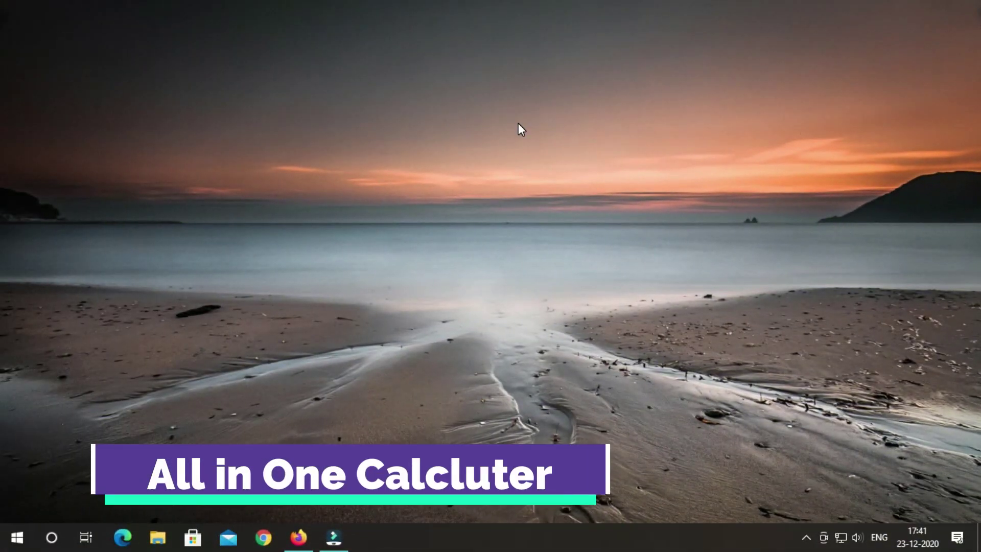
- Switch to the Calculator app and move its window to a clear area of the desktop
left_click(17, 537)
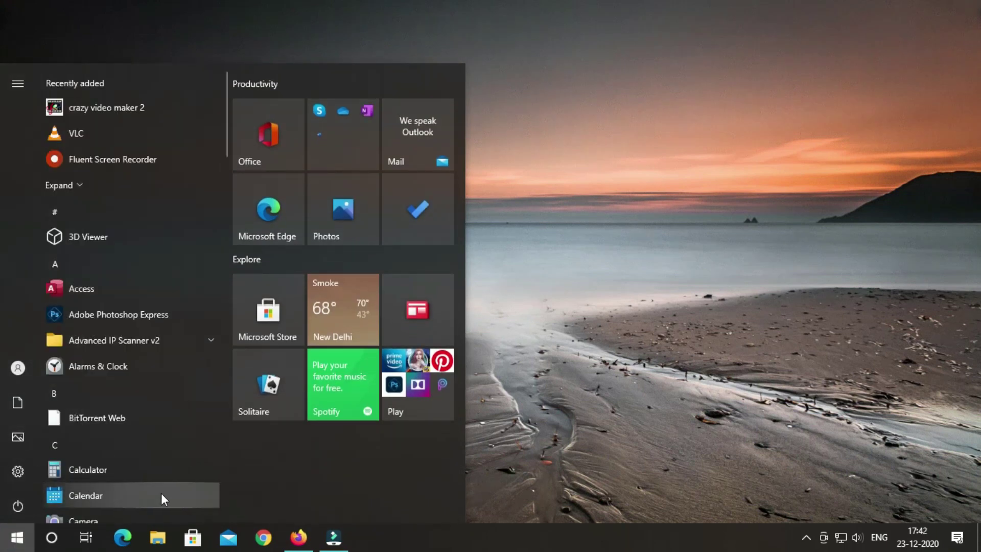
left_click(115, 475)
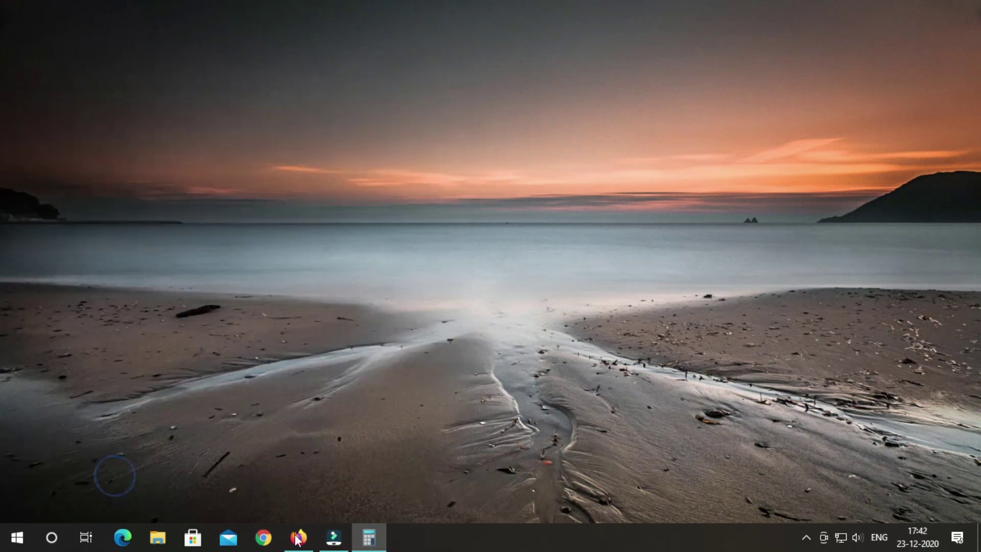
left_click_drag(394, 111, 697, 40)
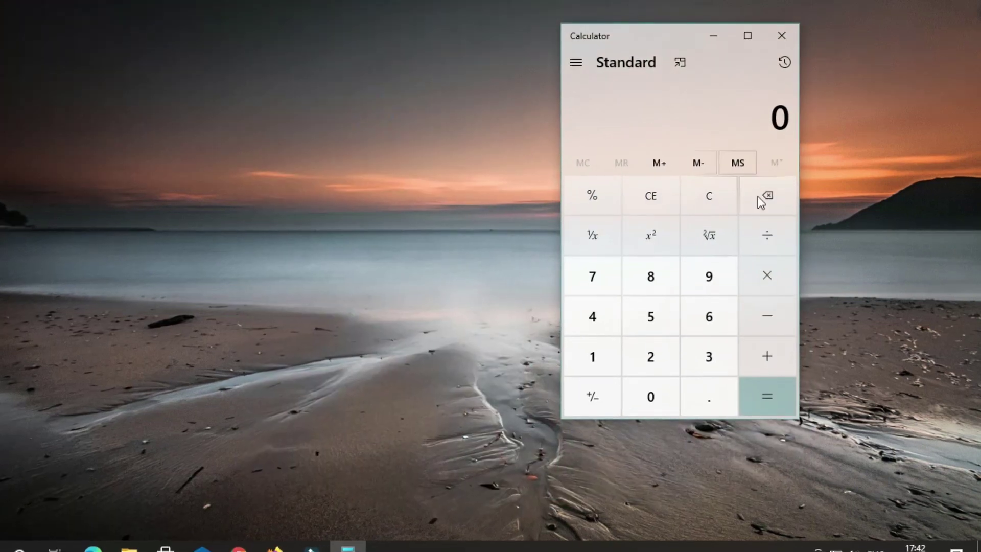
- Try Calculator's compact always-on-top view, reposition the small window, and return to the full Standard view
left_click(672, 62)
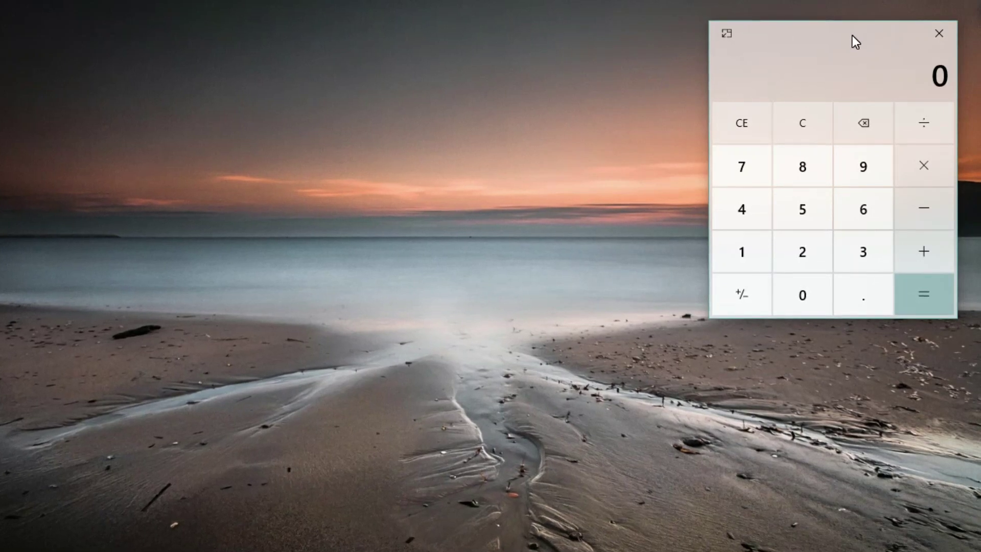
left_click_drag(856, 41, 574, 96)
left_click(439, 92)
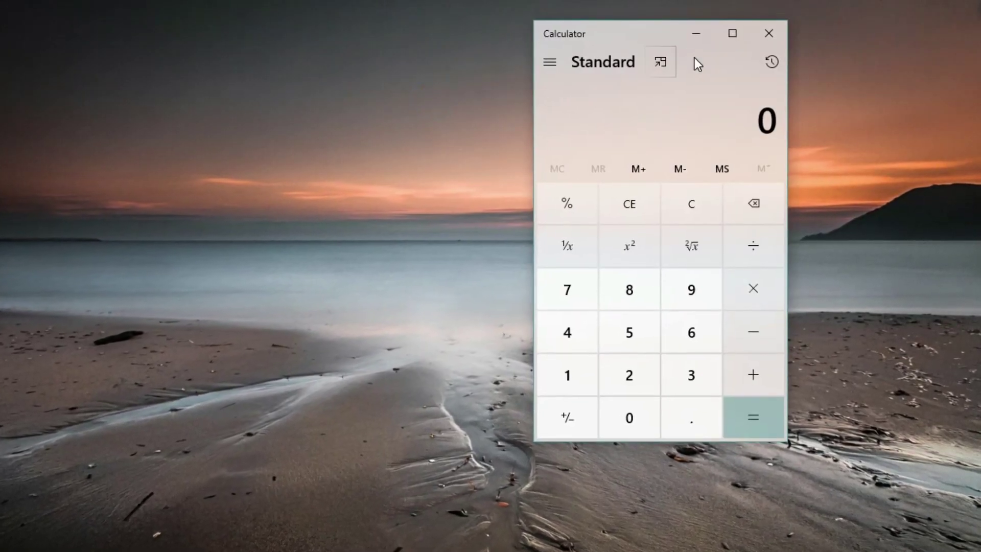
- Check Calculator's history and browse its list of calculator modes and unit converters
left_click(760, 69)
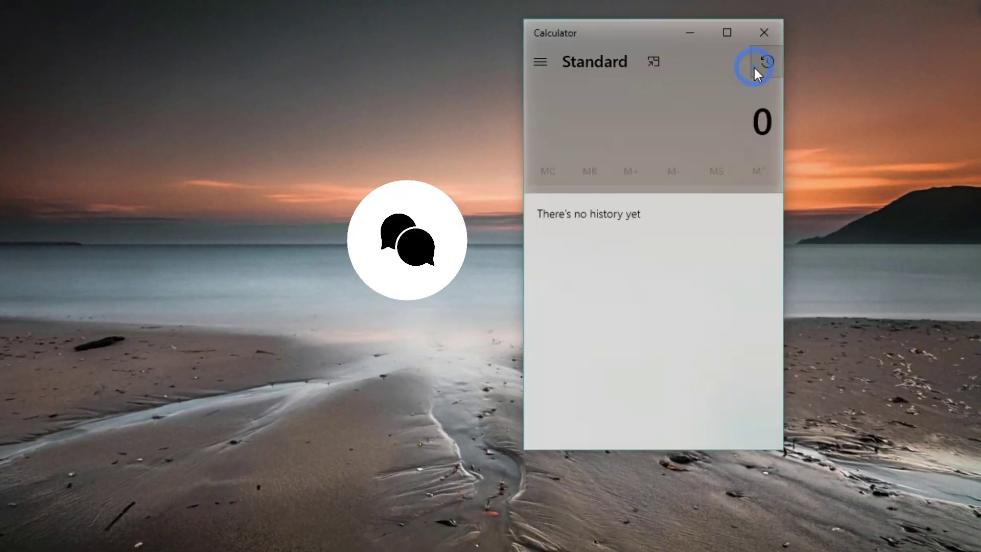
left_click(765, 64)
left_click(542, 65)
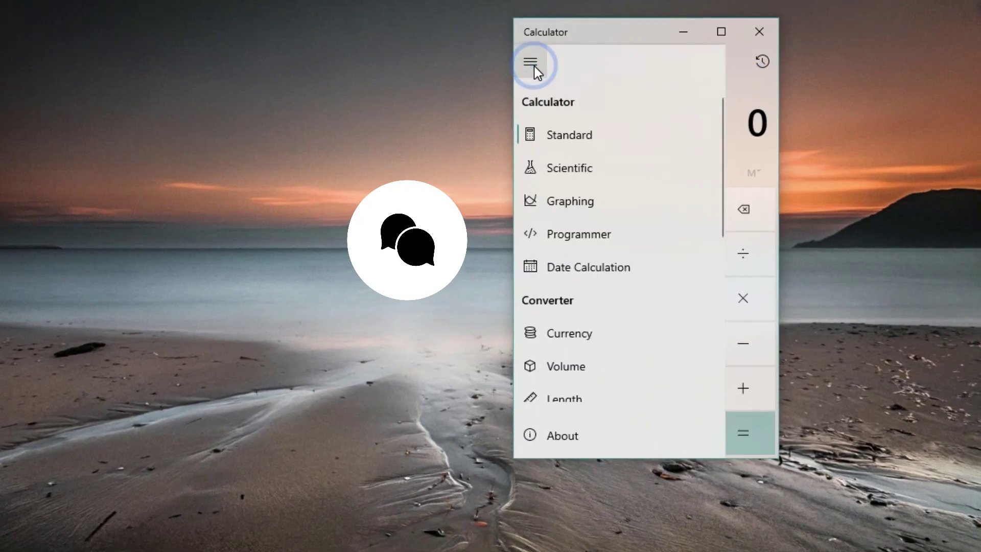
scroll(575, 236, "down", 5)
scroll(575, 281, "down", 3)
scroll(567, 291, "up", 3)
scroll(595, 348, "up", 4)
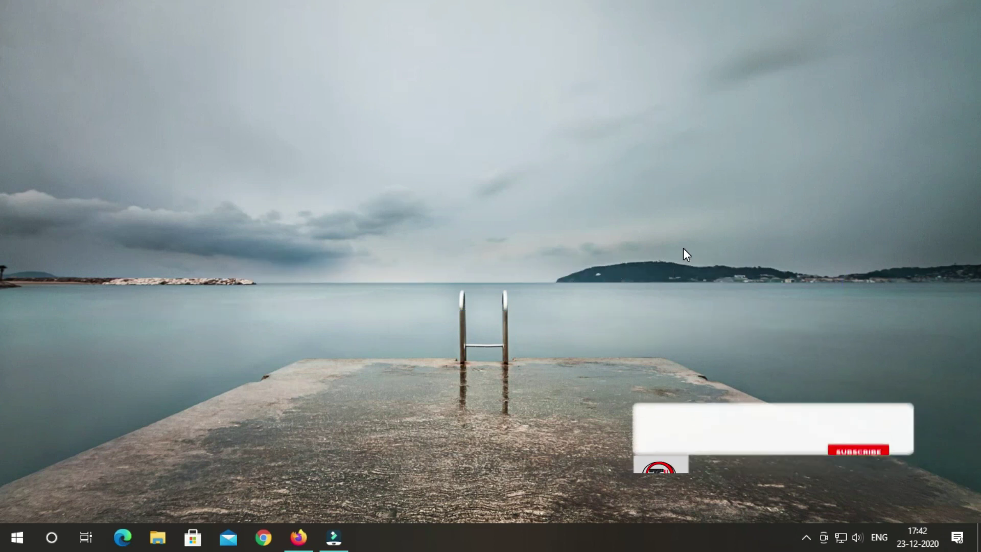
right_click(503, 193)
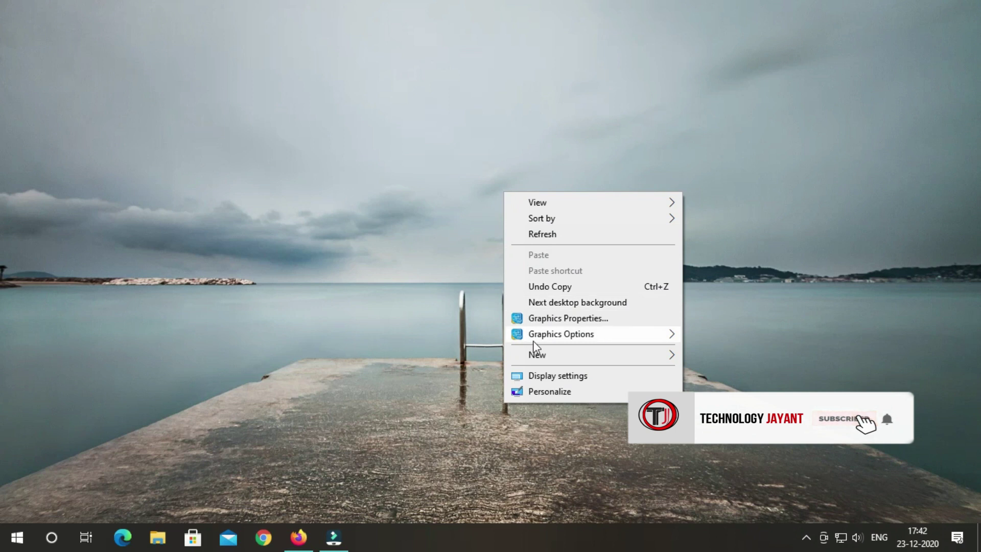
left_click(537, 392)
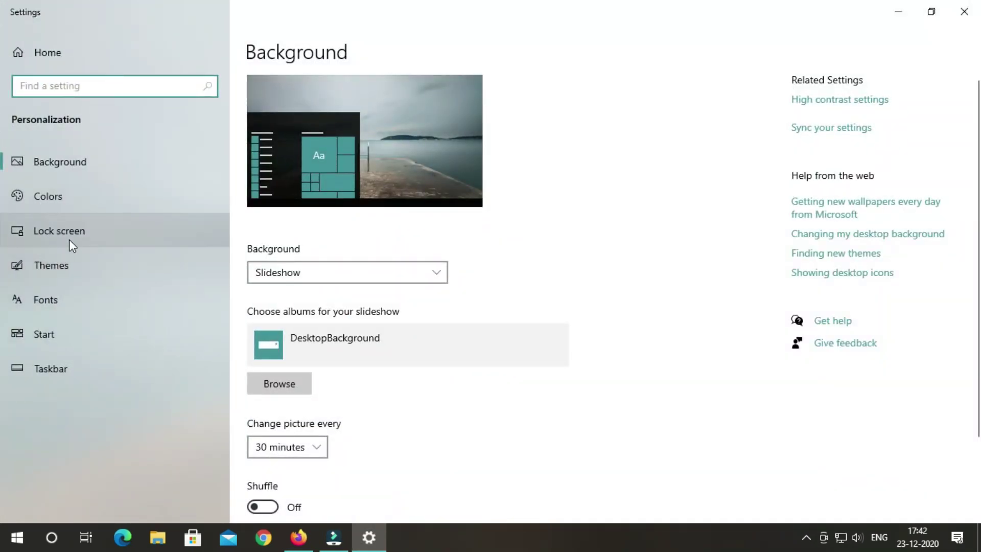
left_click(75, 237)
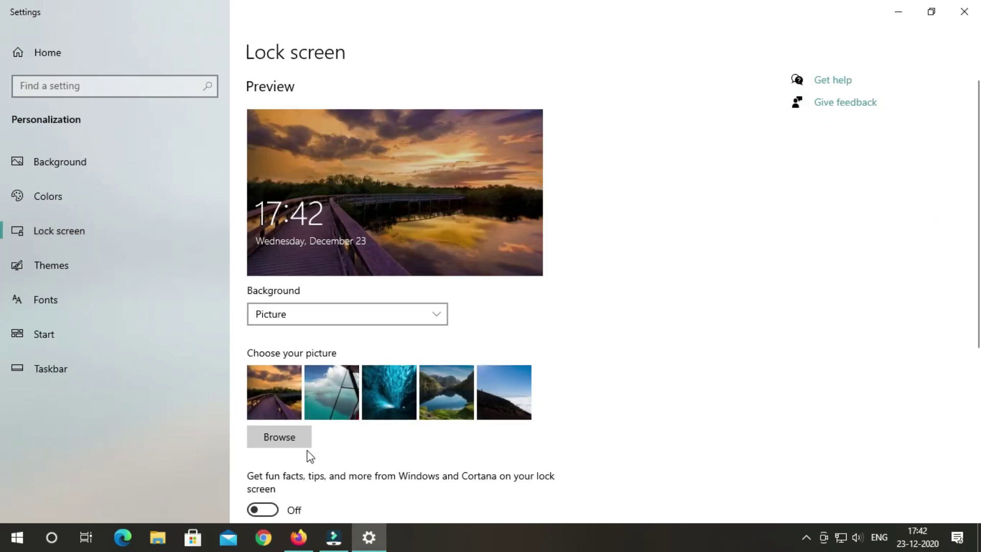
left_click(296, 438)
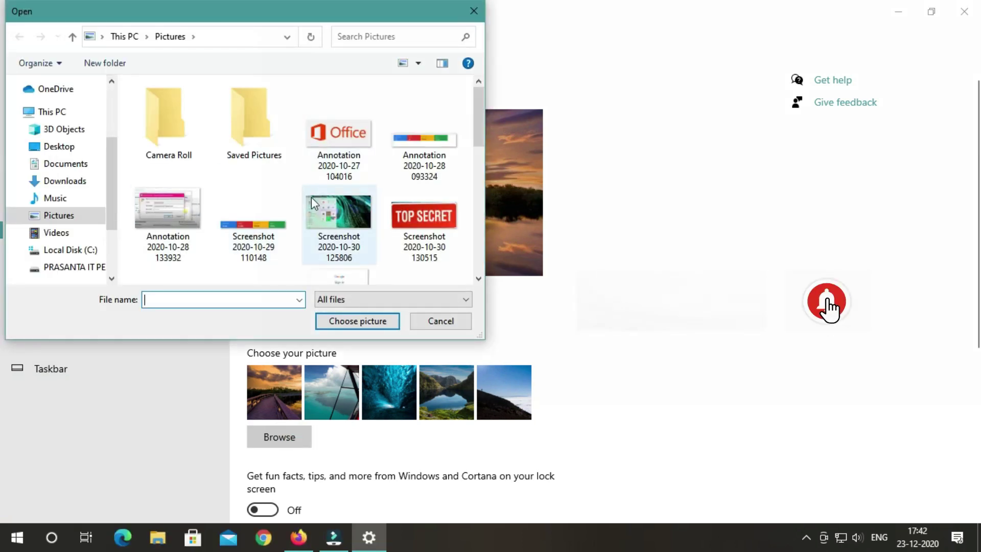
scroll(346, 230, "down", 3)
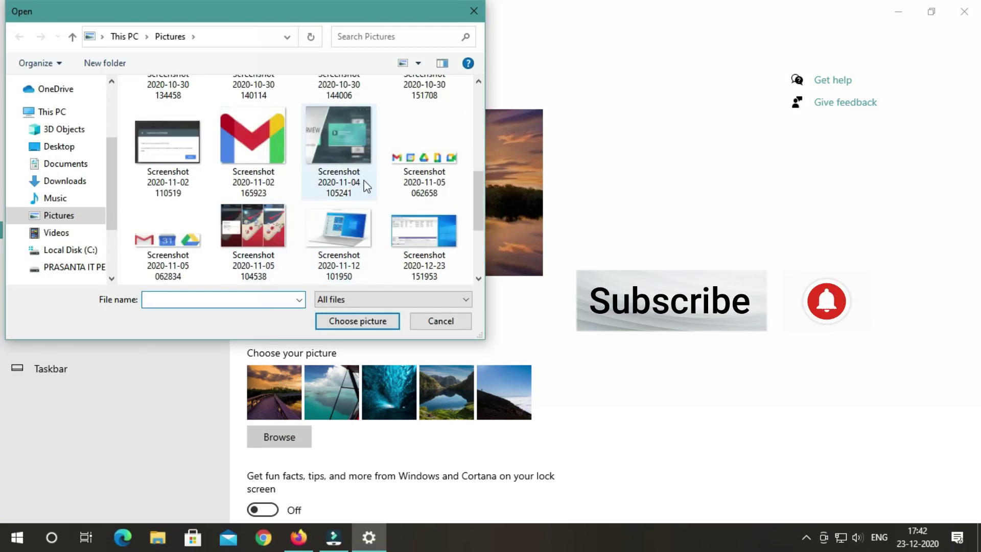
scroll(378, 196, "down", 2)
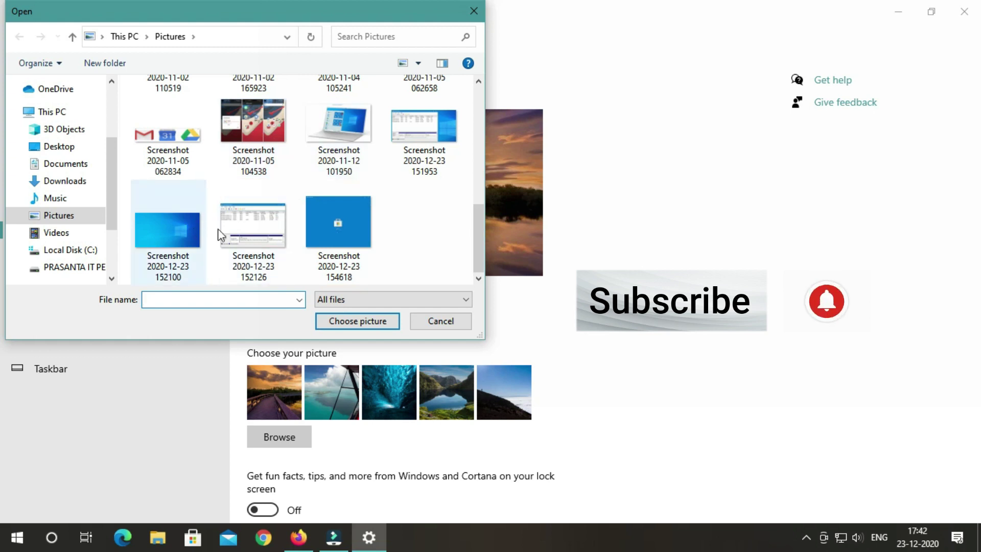
double_click(168, 240)
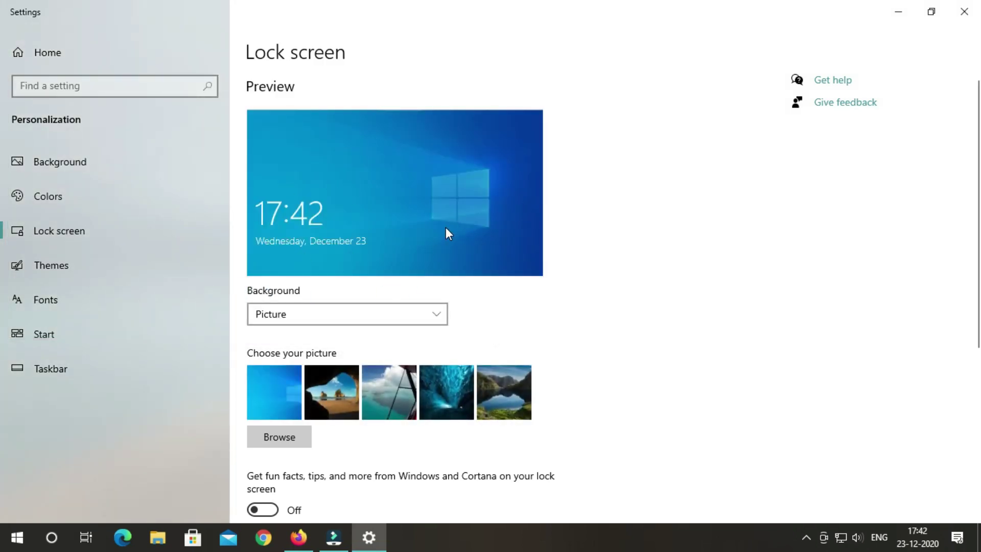
scroll(532, 390, "down", 3)
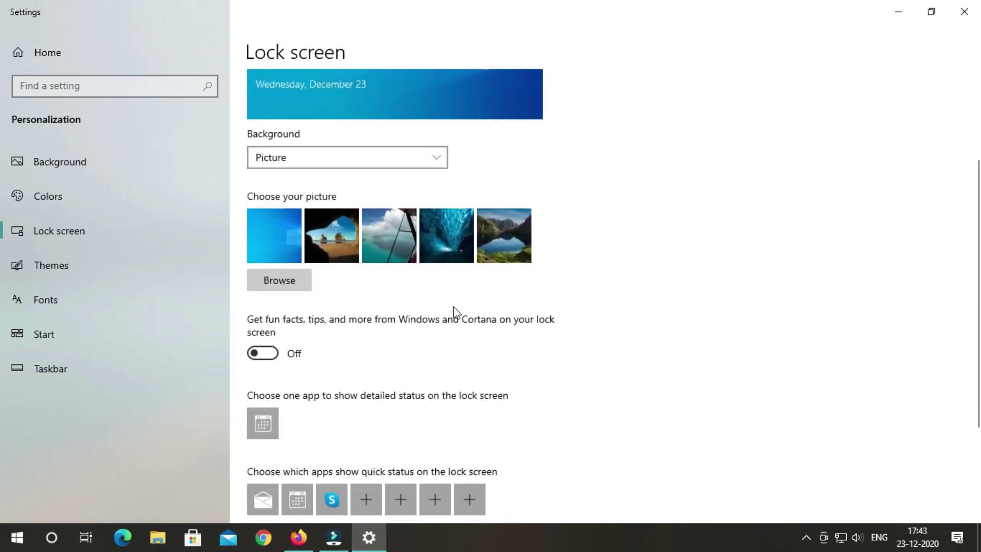
scroll(430, 400, "up", 3)
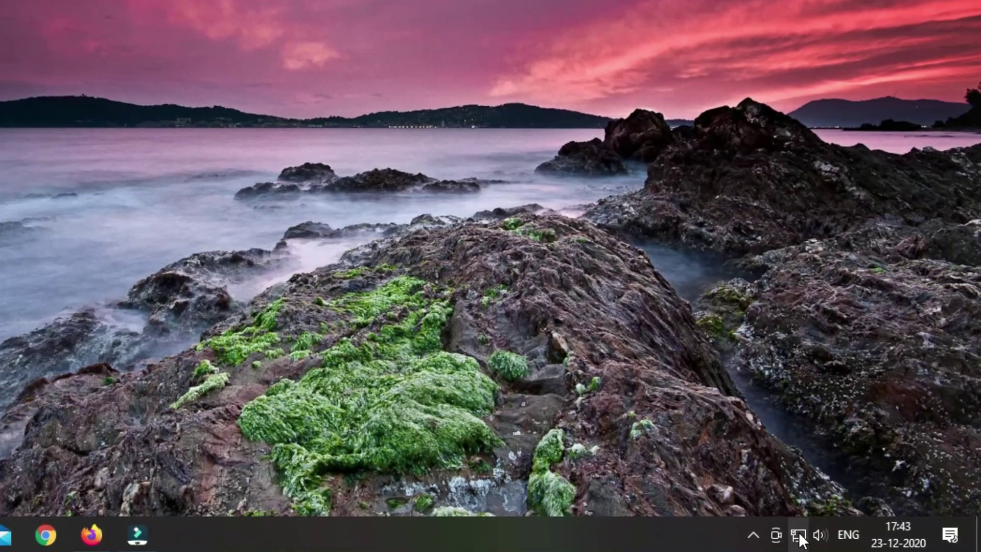
- Open the Ethernet data usage page from the Network & Internet settings and reset its usage stats
right_click(800, 537)
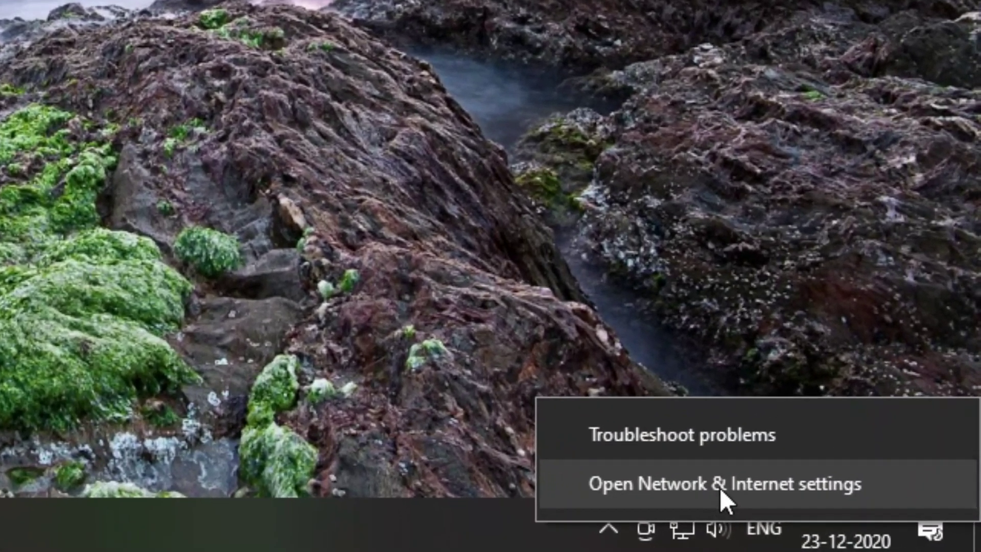
left_click(720, 485)
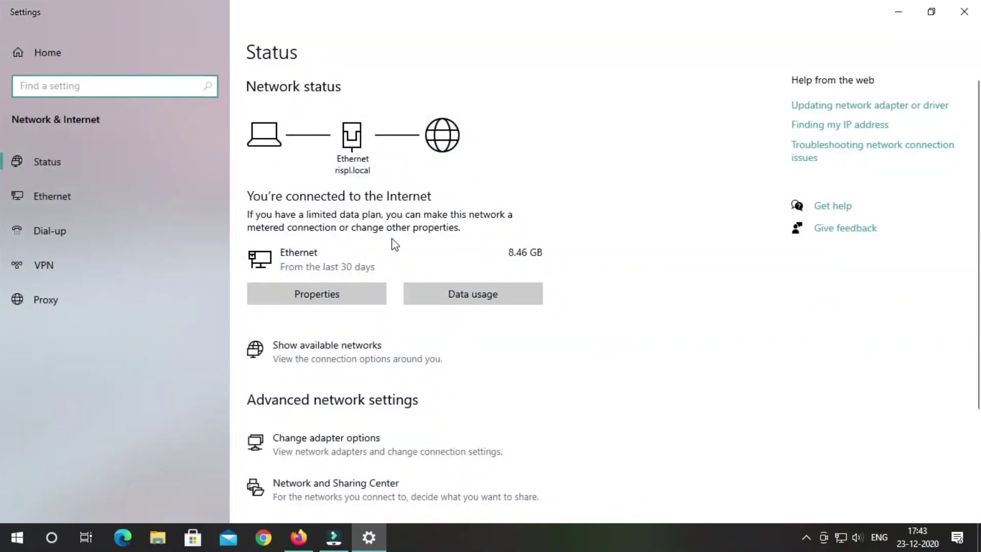
left_click(475, 294)
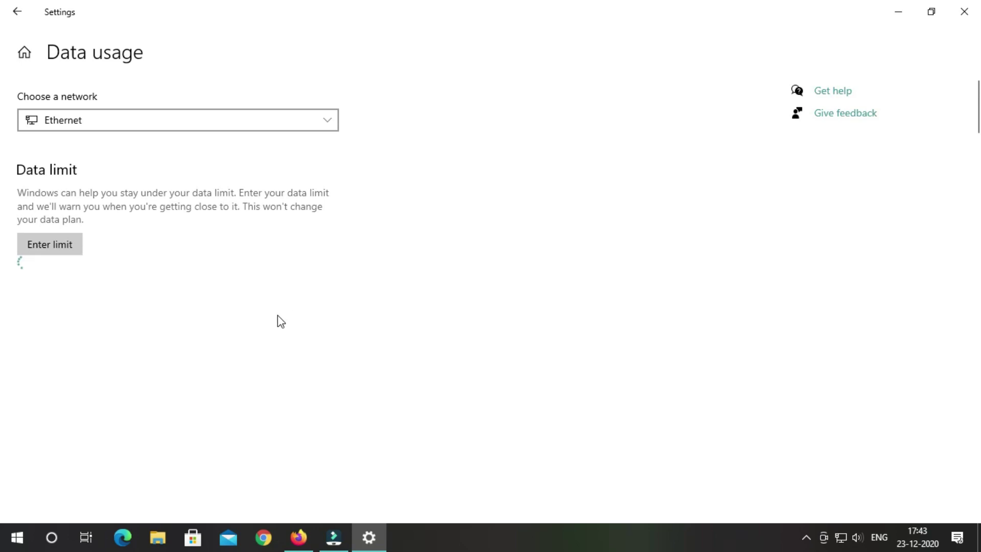
scroll(189, 401, "down", 20)
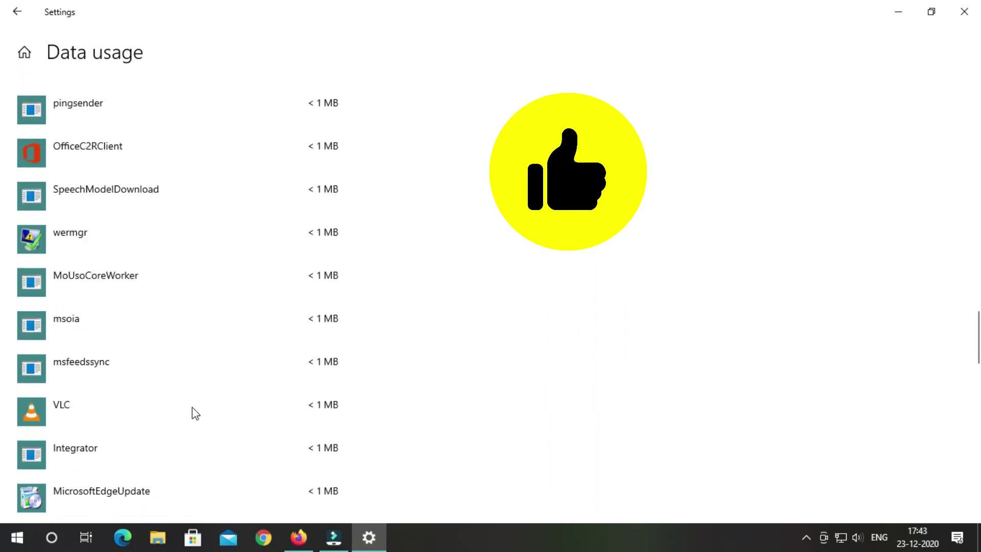
scroll(176, 434, "down", 5)
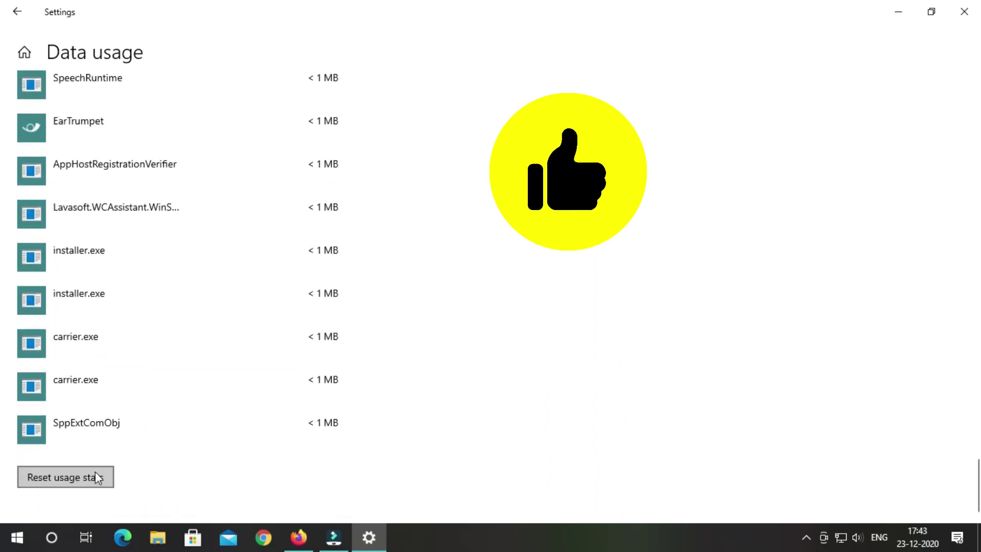
left_click(85, 488)
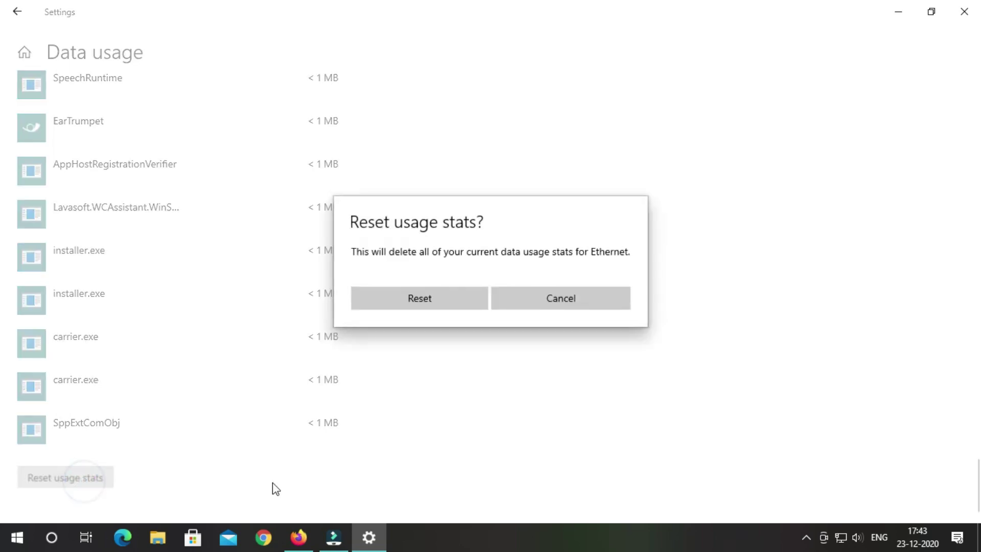
left_click(455, 302)
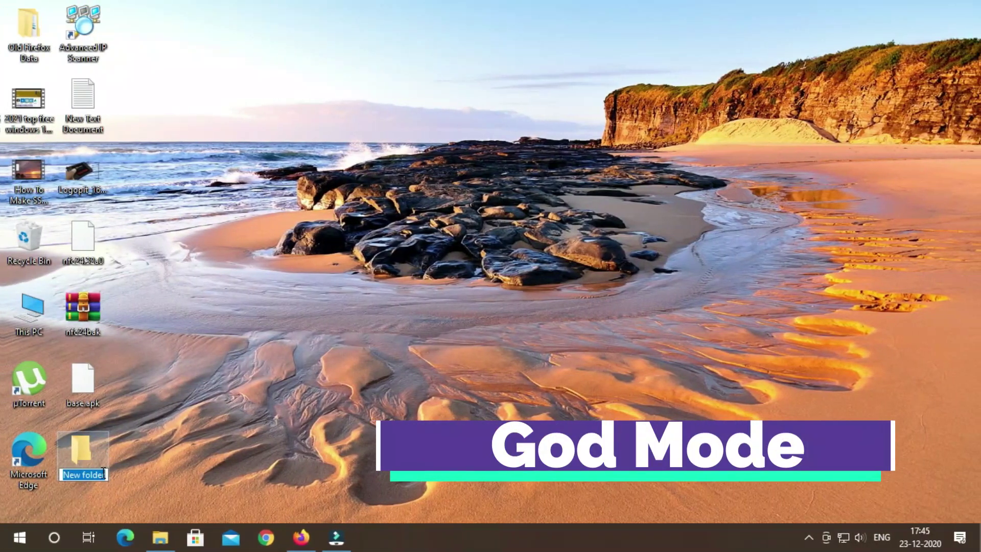
- Name the new desktop folder God
key("BackSpace")
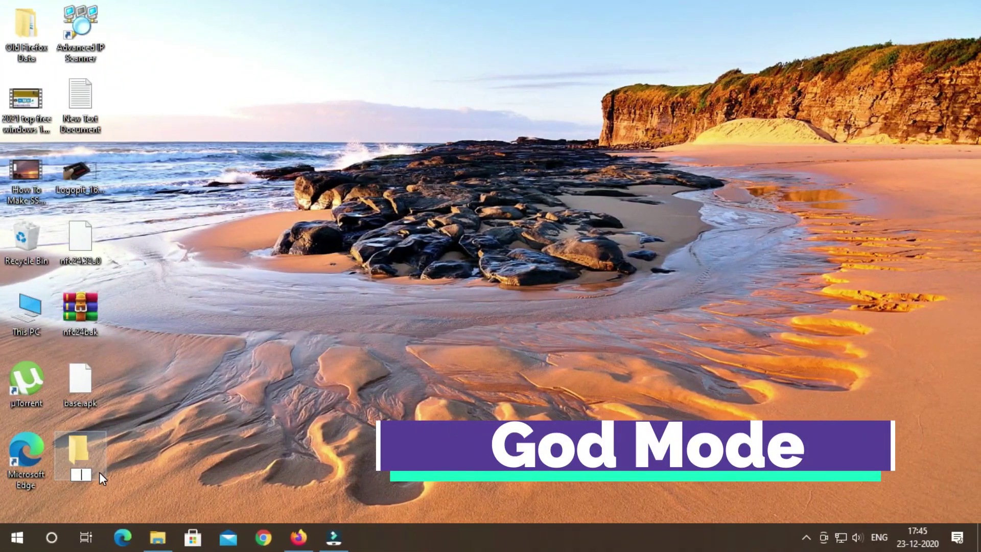
type("God")
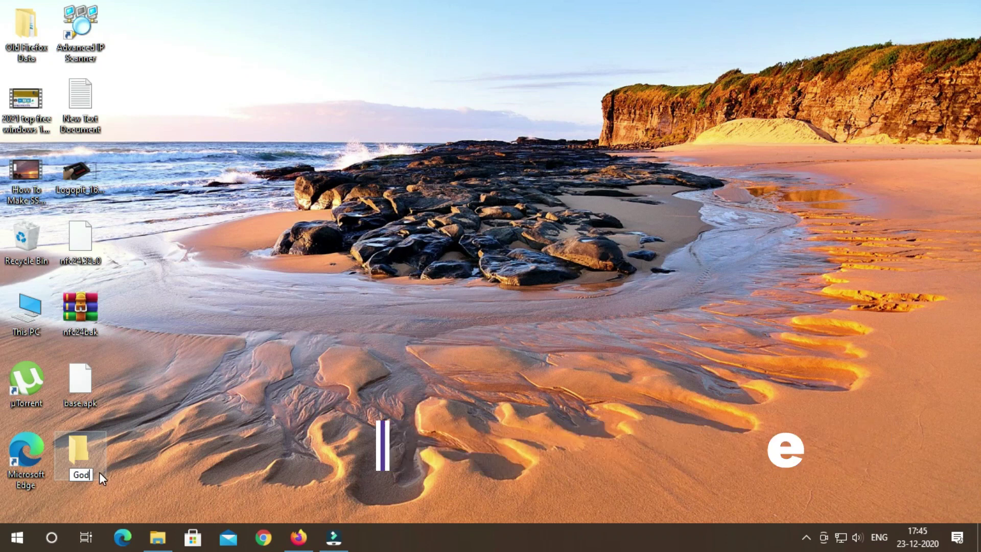
left_click(147, 469)
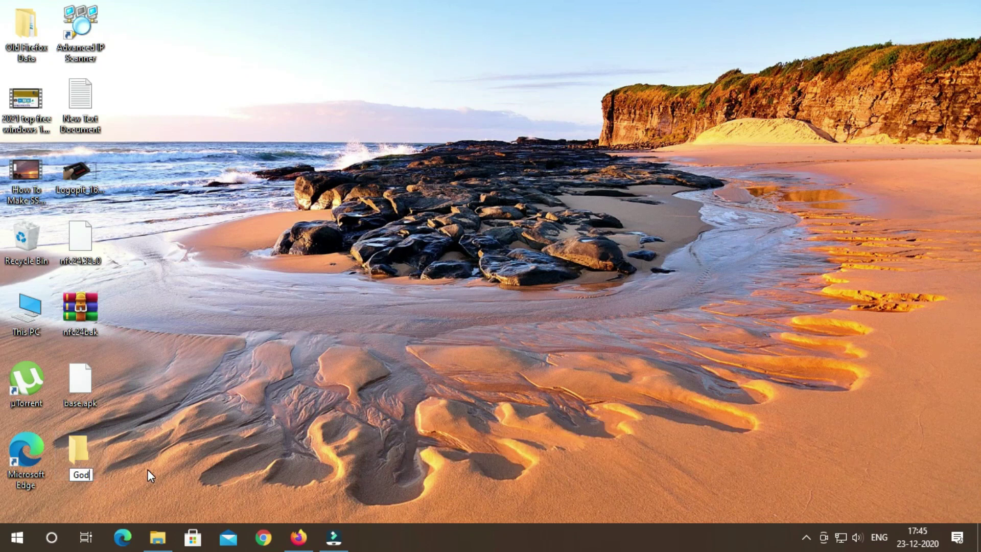
- Adjust the desktop icon display options and move the God folder to a clear area of the desktop
right_click(220, 161)
mouse_move(376, 175)
left_click(439, 221)
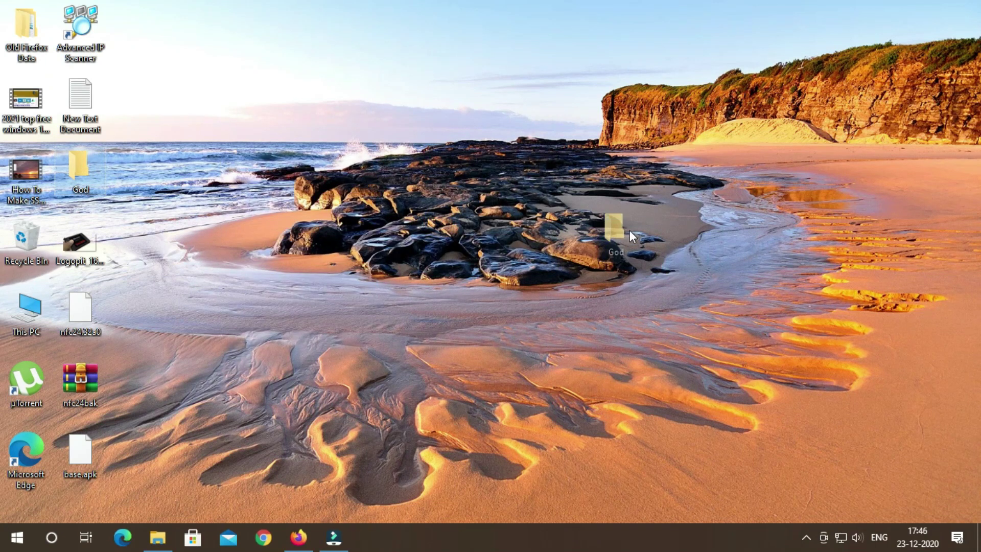
left_click_drag(627, 237, 658, 189)
- Rename the God folder as GodMode.{ED7BA470-8E54-465E-825C-99712043E01C}
left_click(652, 209)
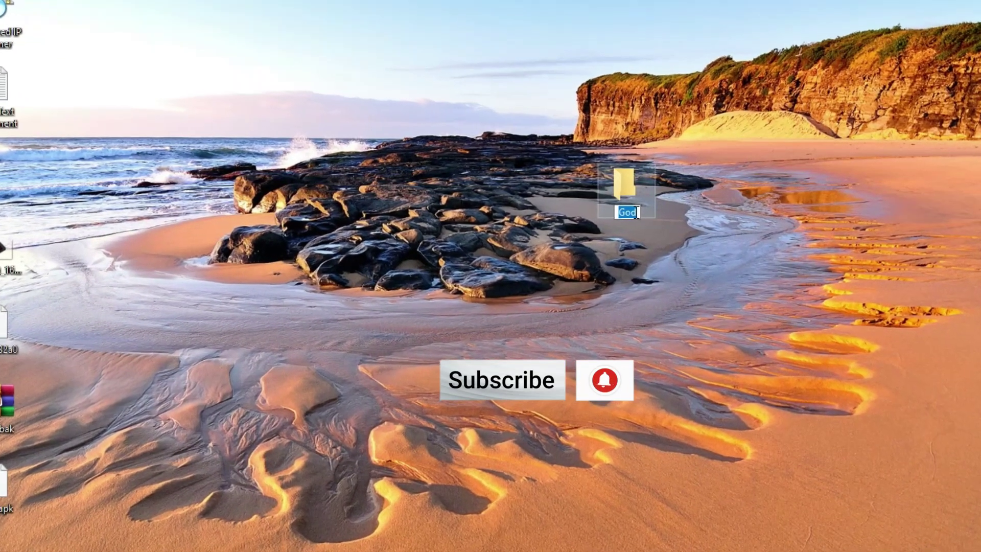
left_click(647, 210)
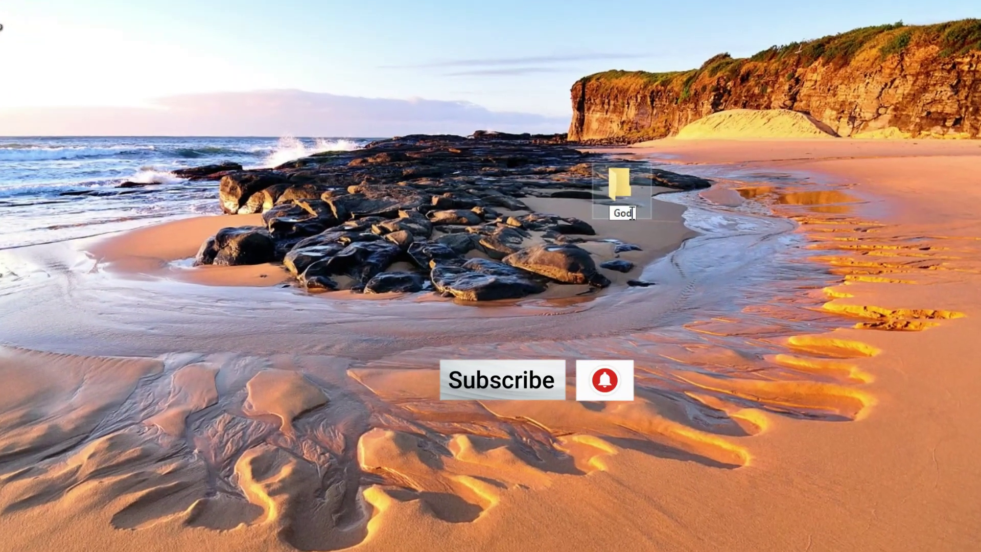
type("Mod")
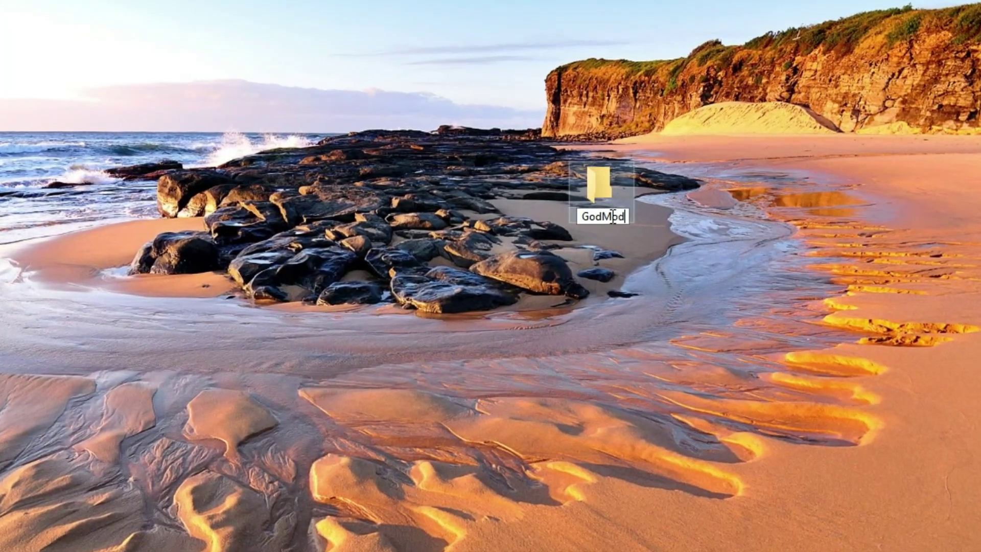
type("e.")
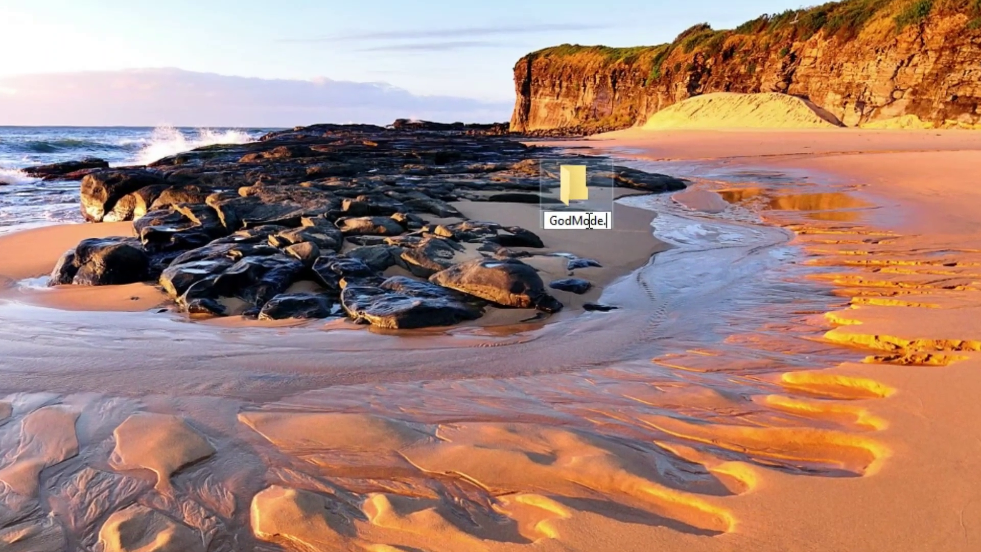
type("{ED7BA470-8E54-465E-825C-99712043E01C}")
key("Return")
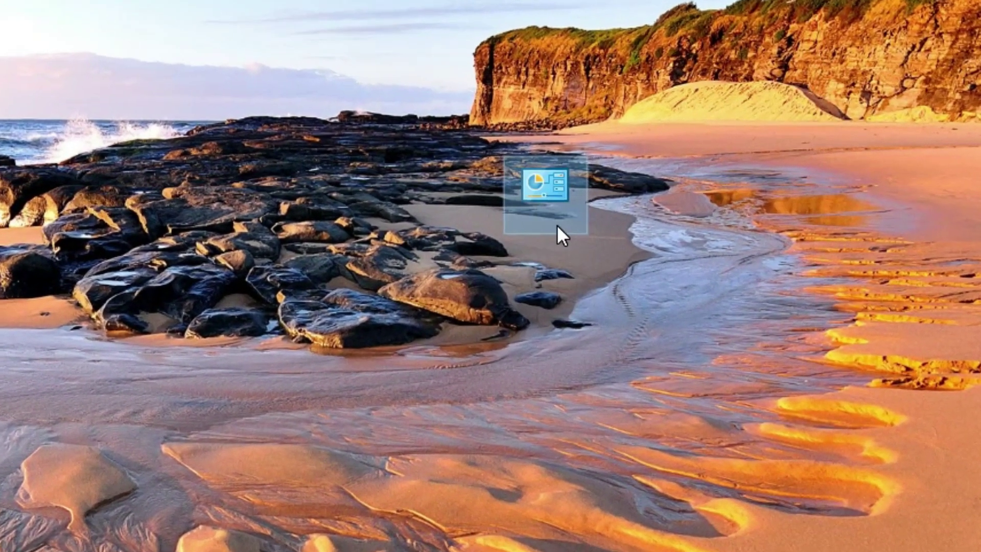
- Move the GodMode icon to another clear spot on the desktop and open it
left_click(757, 280)
left_click_drag(531, 209, 499, 364)
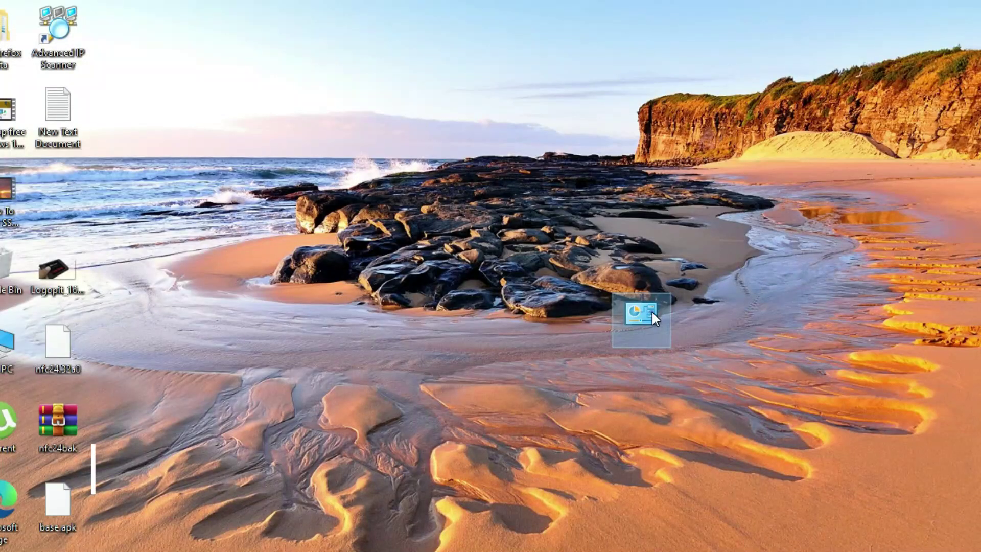
double_click(428, 366)
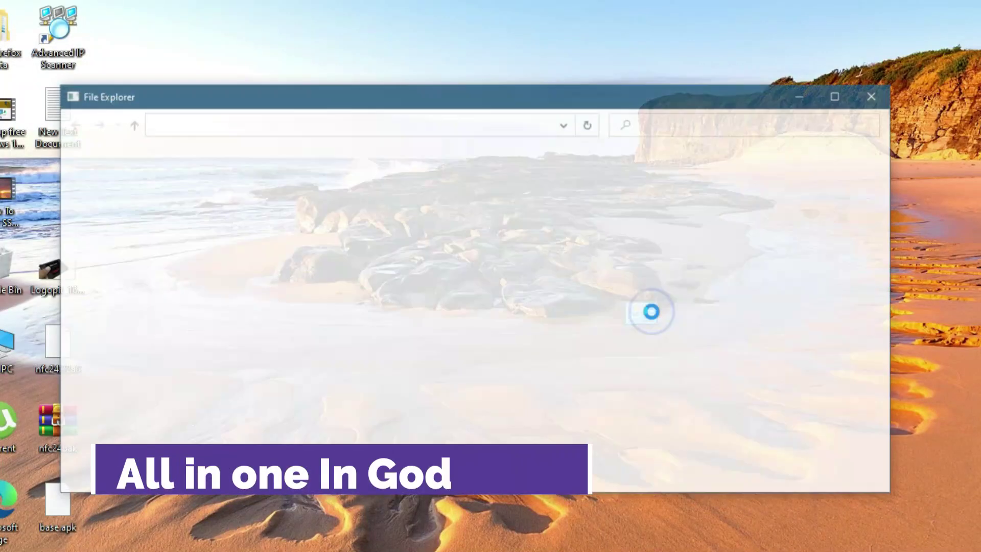
- Browse the GodMode settings list, view Add or remove programs under Programs and Features, and close its window
scroll(312, 306, "down", 5)
scroll(159, 324, "down", 15)
scroll(197, 396, "up", 4)
scroll(200, 397, "up", 14)
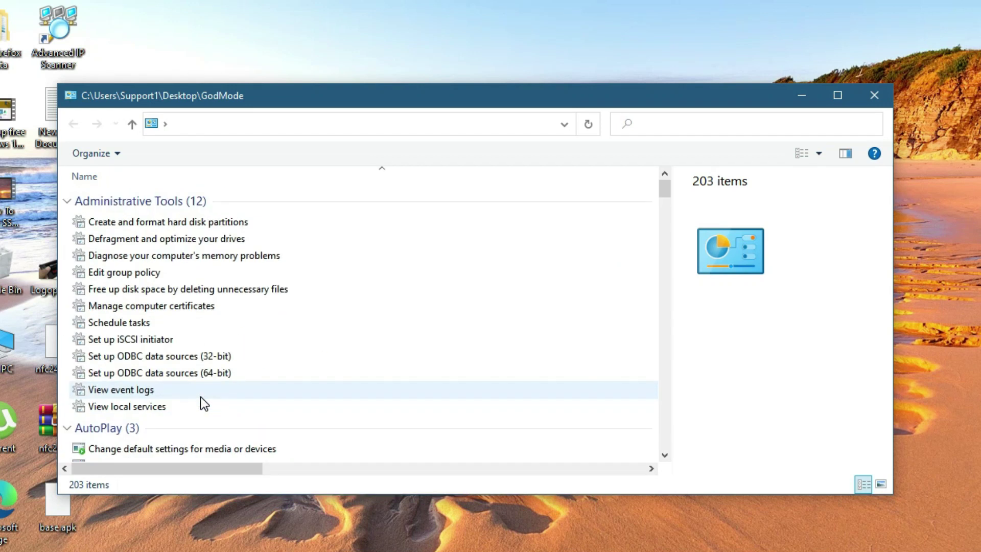
scroll(200, 397, "down", 13)
scroll(201, 396, "down", 15)
scroll(201, 396, "down", 16)
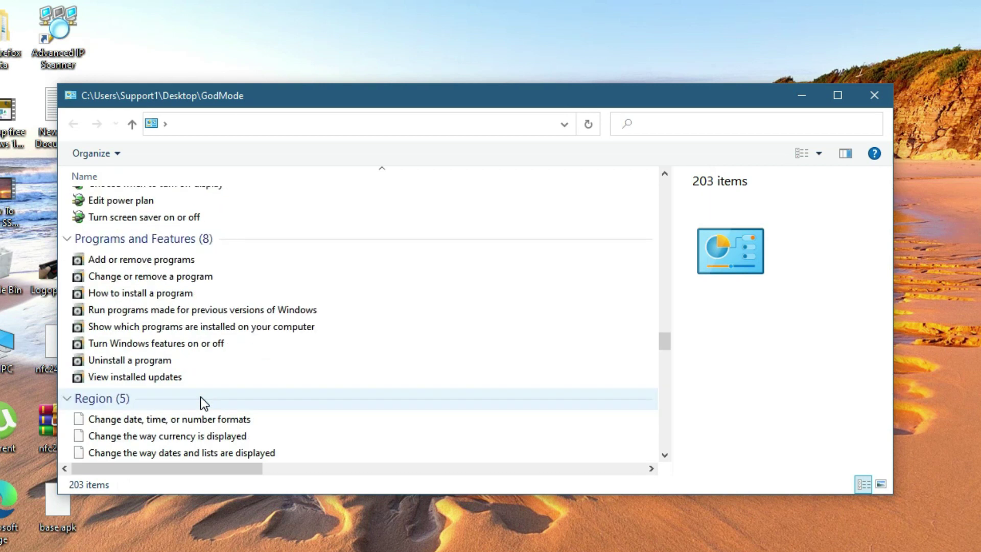
scroll(201, 396, "down", 1)
left_click(148, 207)
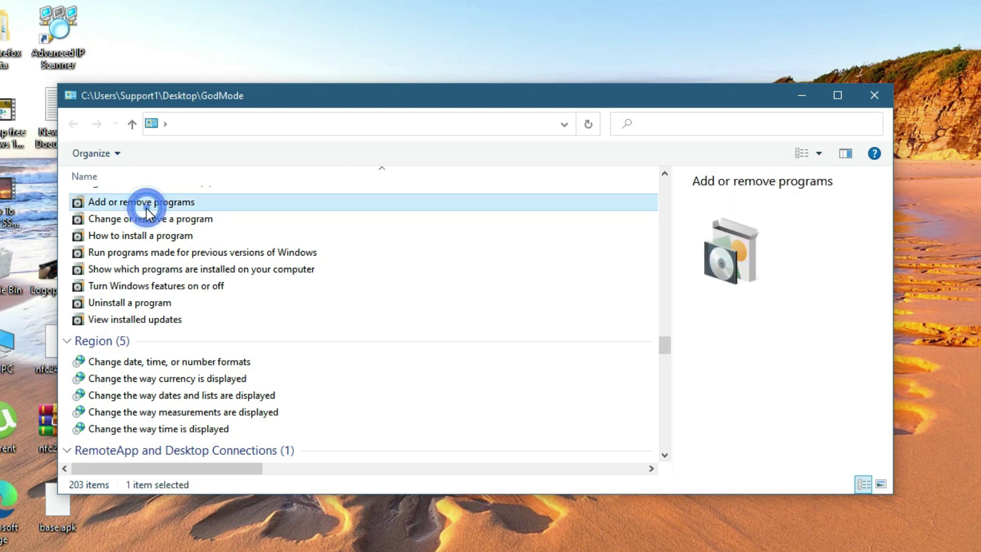
double_click(147, 205)
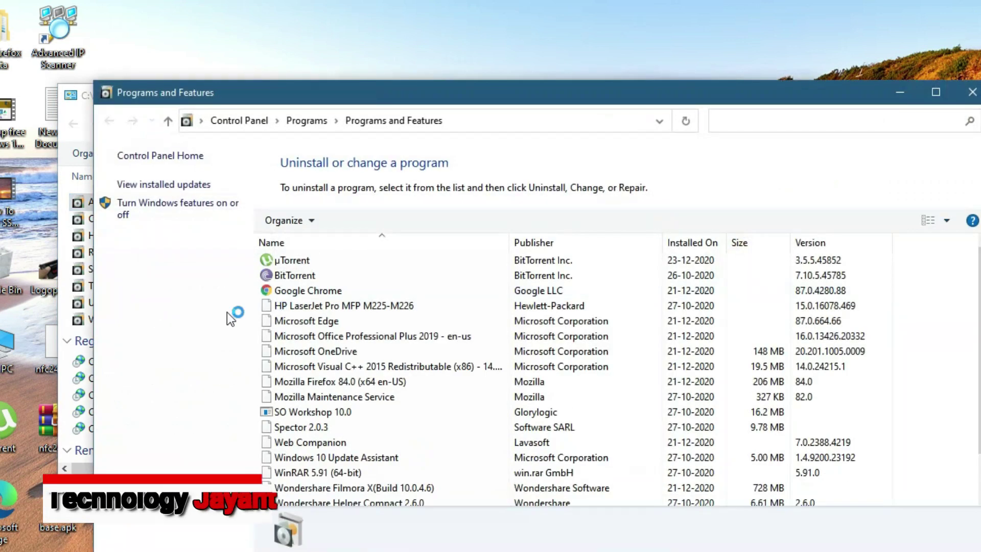
left_click(973, 91)
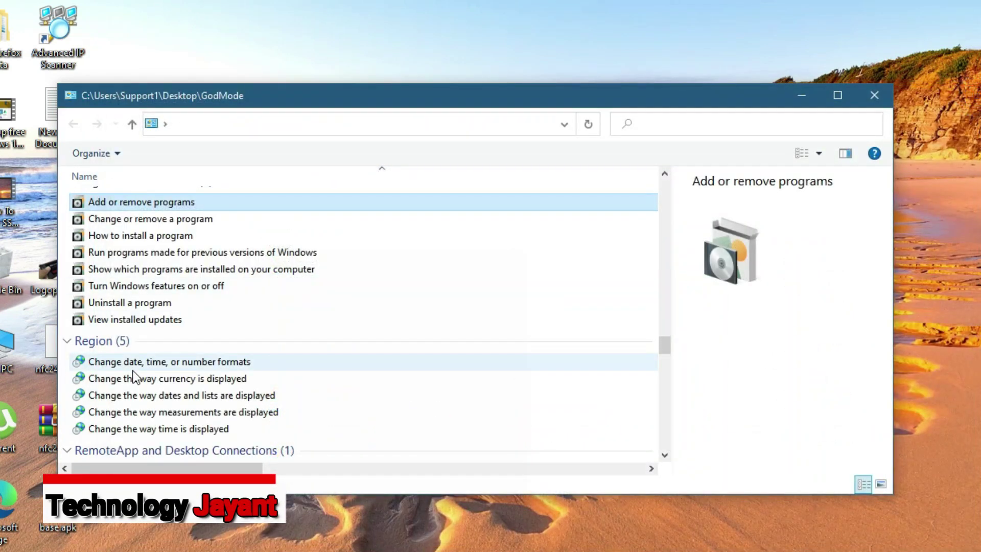
- View Change power-saving settings under Power Options in the GodMode list and close the Power Options window
scroll(158, 379, "up", 3)
scroll(156, 378, "up", 2)
left_click(130, 314)
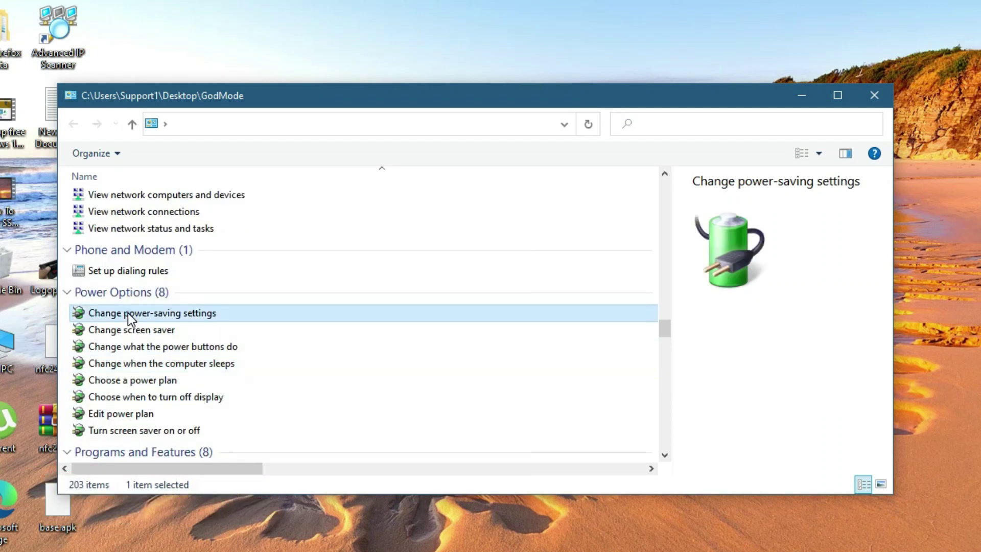
double_click(371, 384)
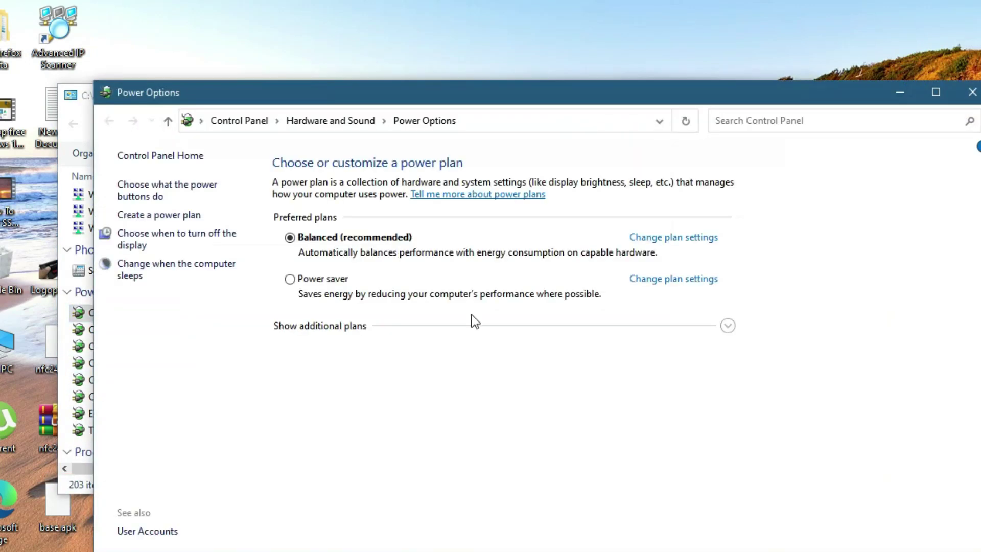
left_click(972, 92)
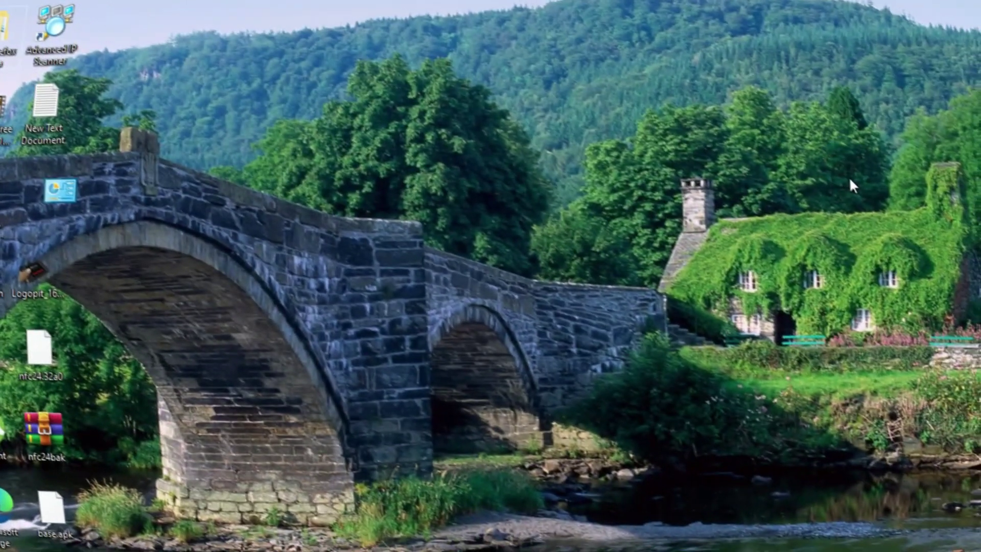
- Start creating a new shortcut on the desktop
right_click(841, 176)
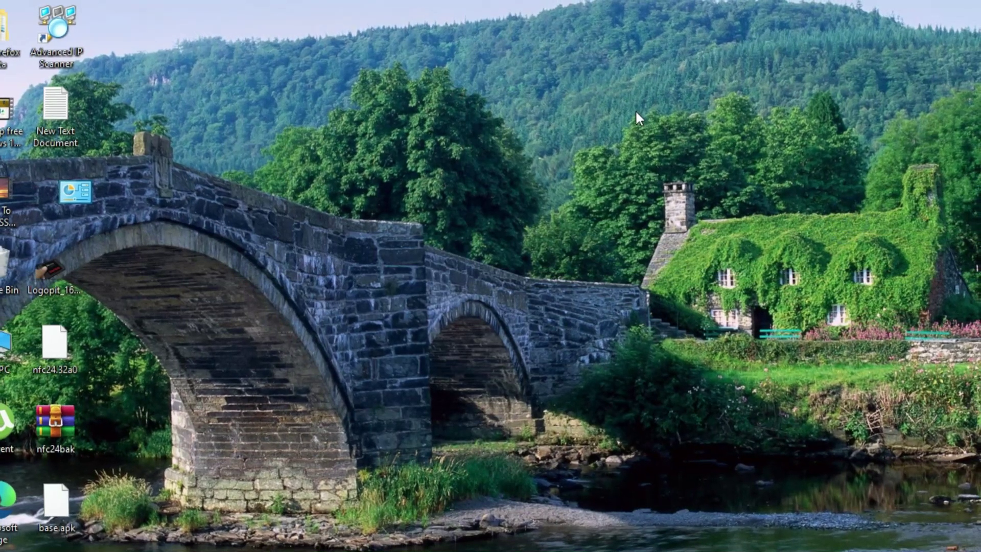
right_click(636, 114)
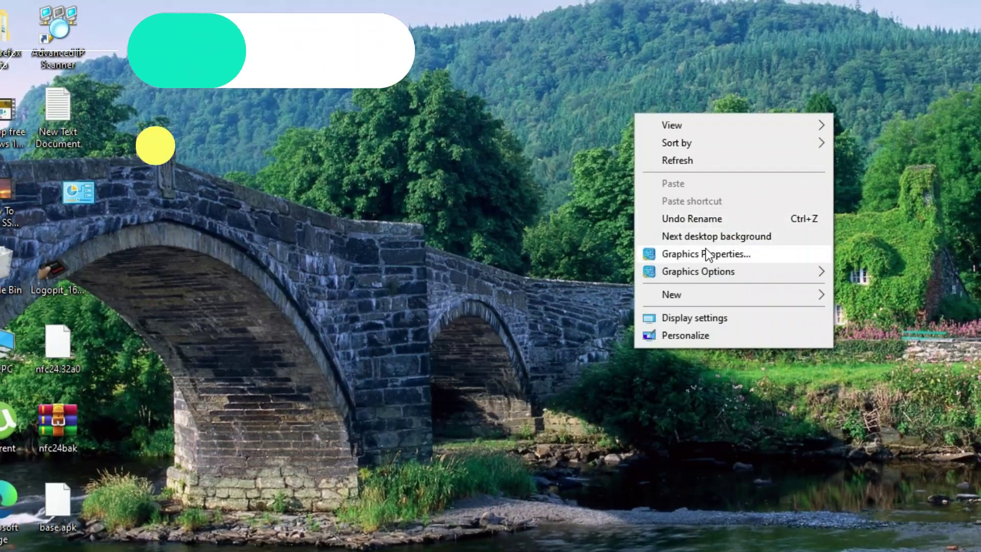
mouse_move(698, 294)
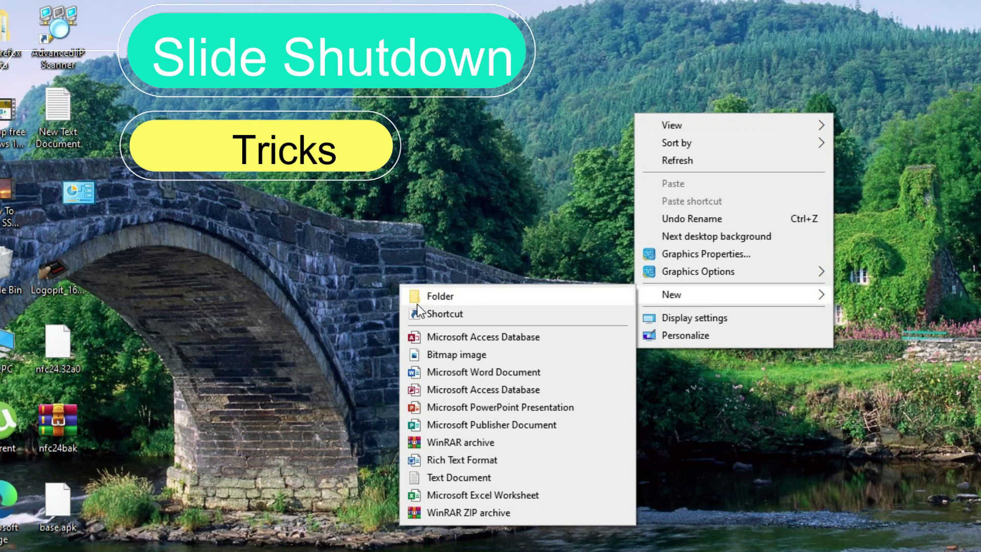
left_click(464, 315)
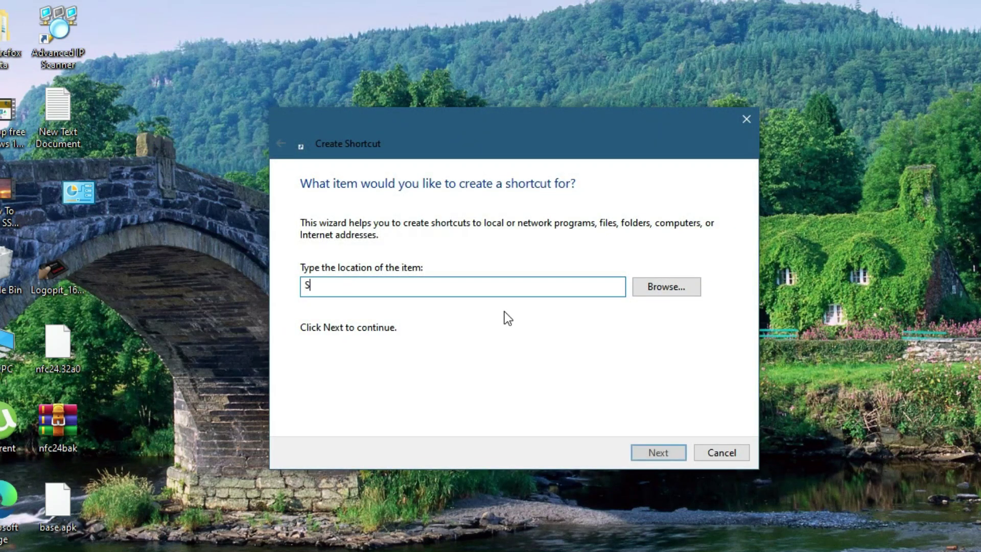
- Try to use Slide Shutdown as the shortcut's item location, and clear the entry
type("Slide Sh")
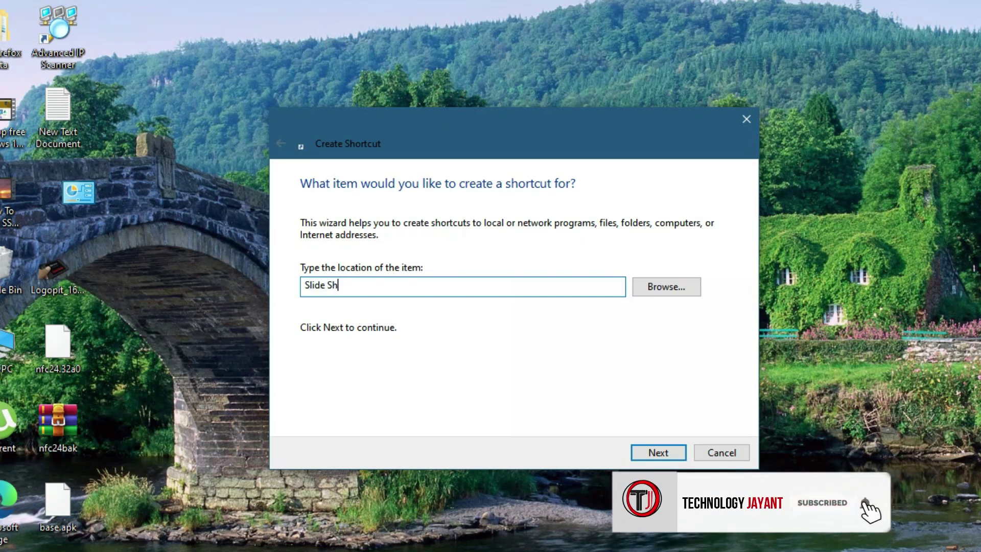
type("utdown")
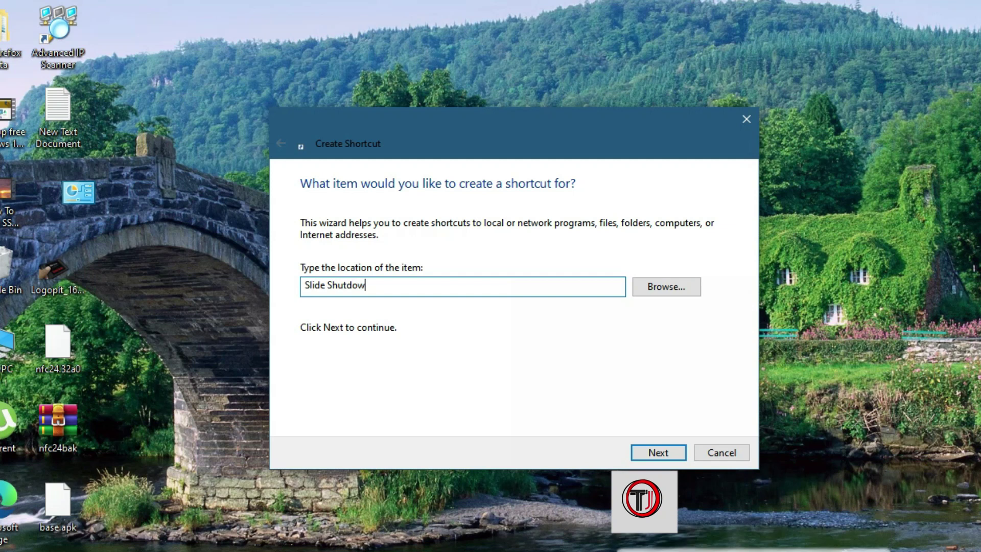
left_click(657, 452)
left_click(601, 297)
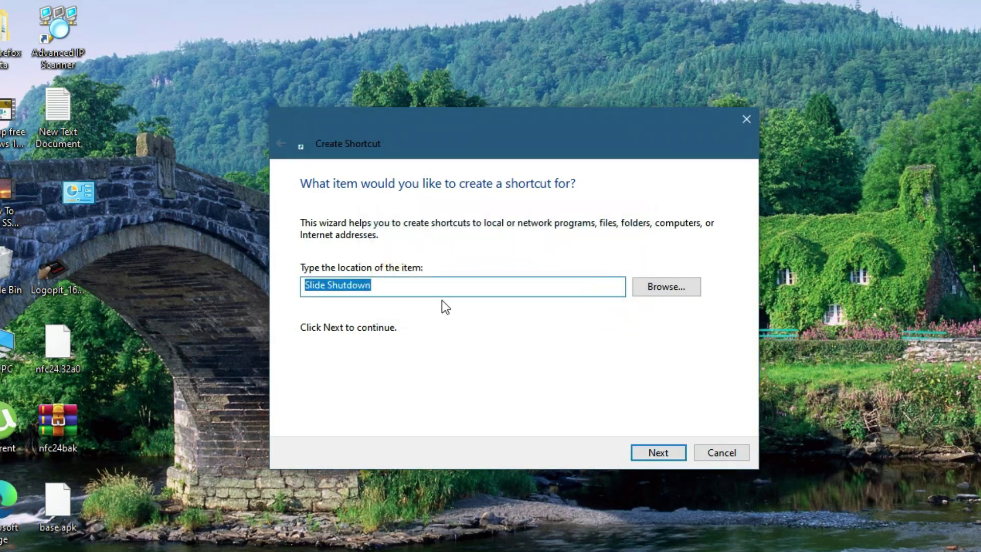
key("BackSpace")
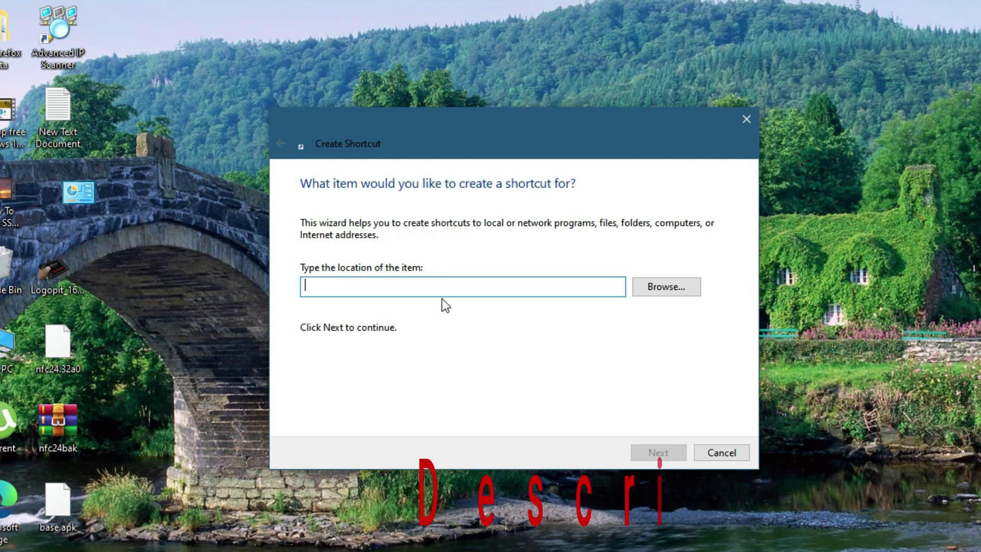
- Finish the desktop shortcut with %windir%\System32\SlideToShutDown.exe as its item location and SlideToShutDown as its name
left_click(670, 287)
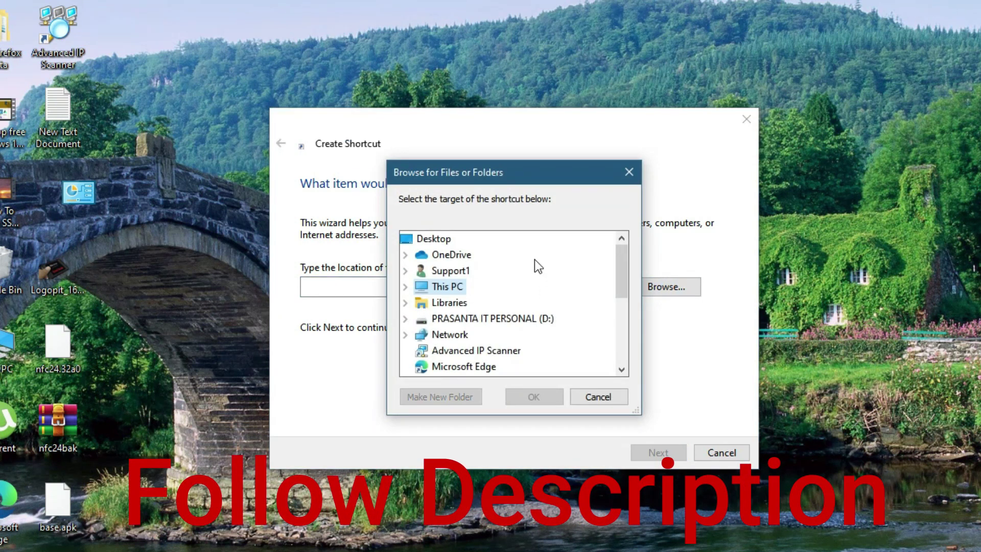
left_click(629, 172)
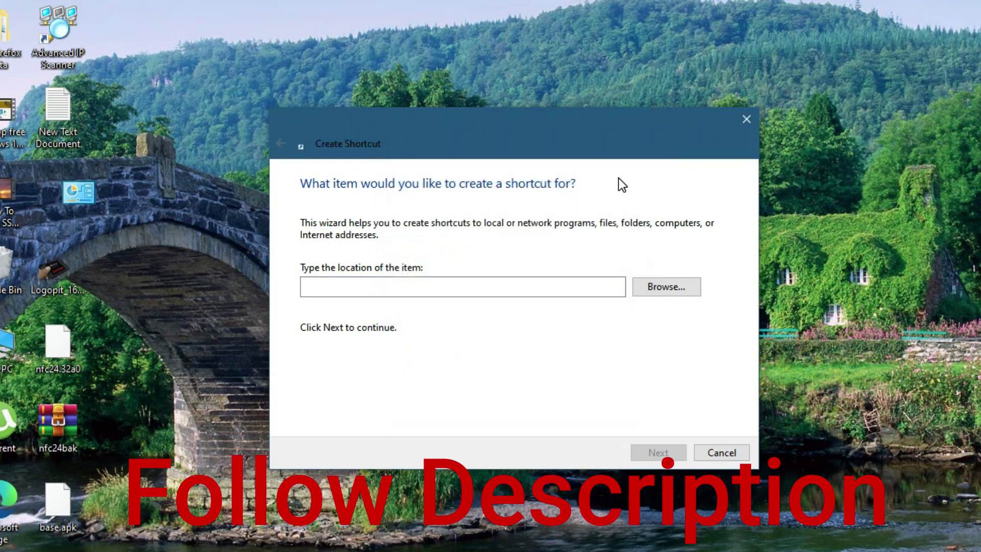
left_click(323, 288)
type("%windir%\\System32\\SlideToShutDown.exe")
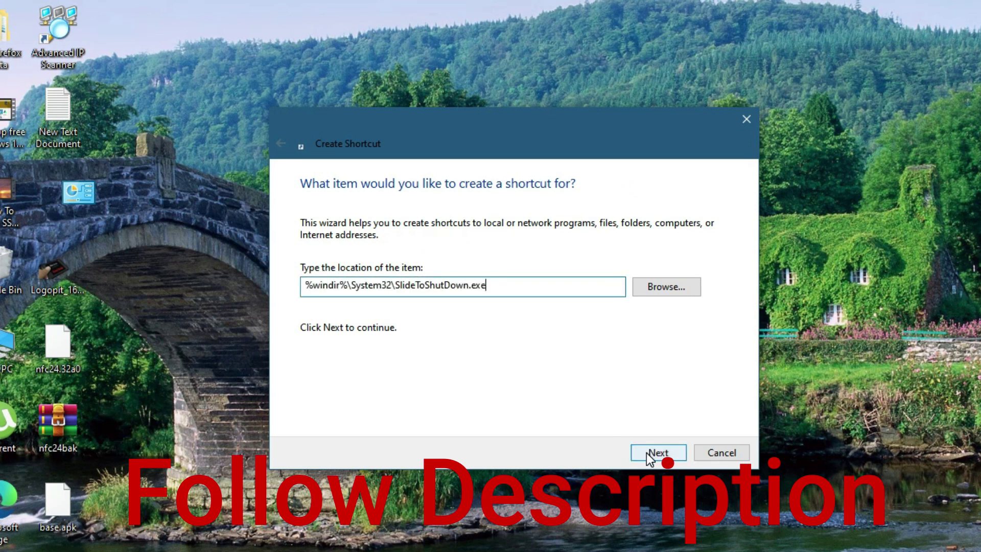
left_click(646, 452)
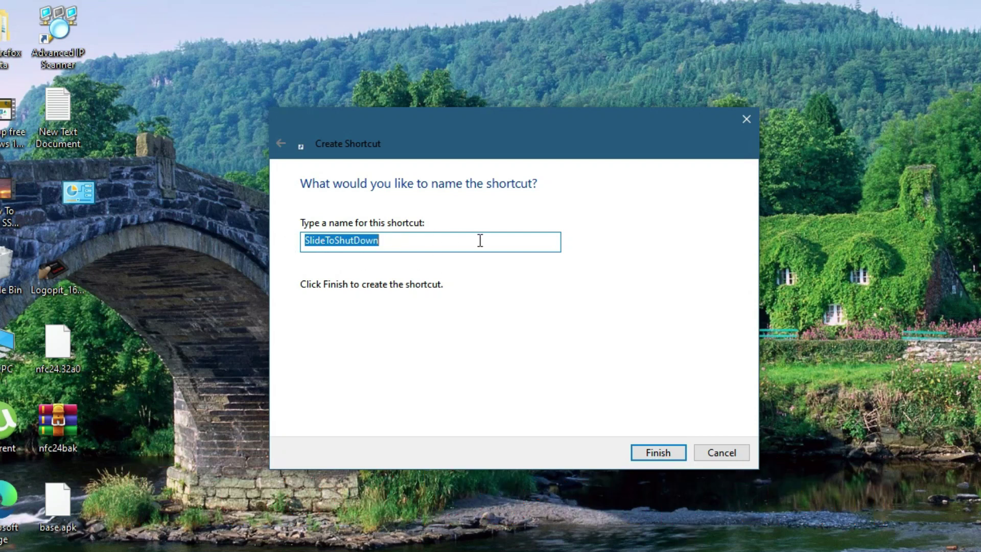
left_click(669, 448)
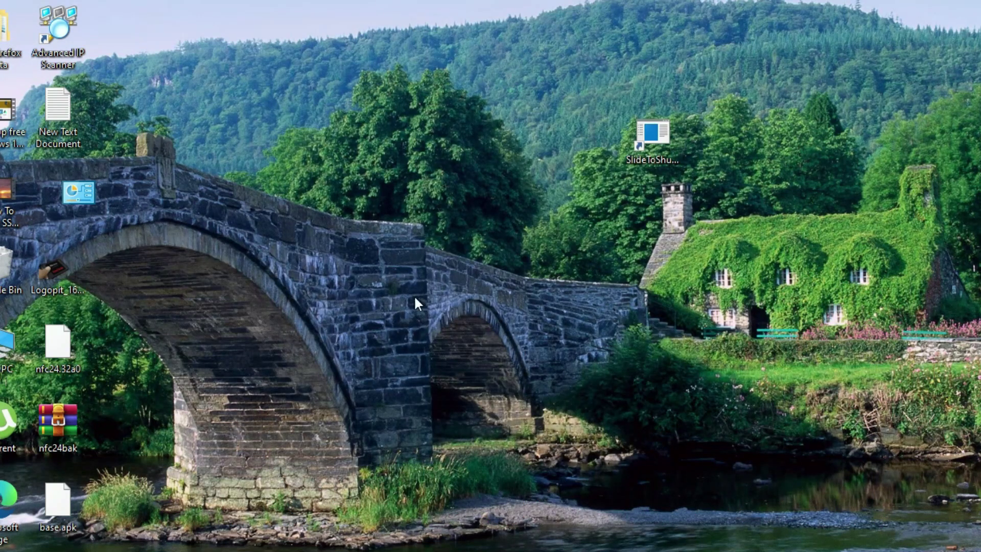
- Launch the SlideToShutDown shortcut from the desktop and dismiss the slide-to-shut-down screen without shutting down the computer
left_click(658, 140)
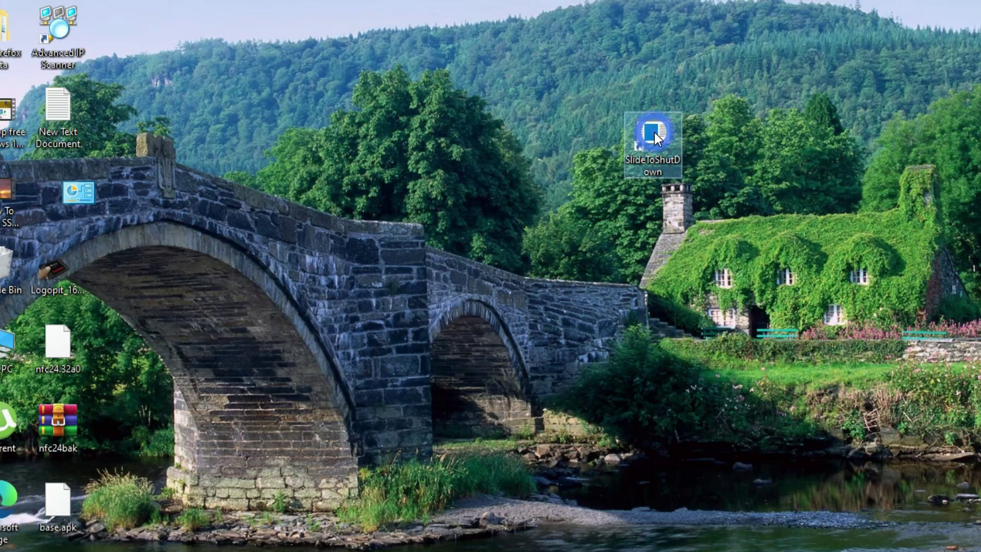
double_click(654, 133)
left_click_drag(701, 197, 792, 2)
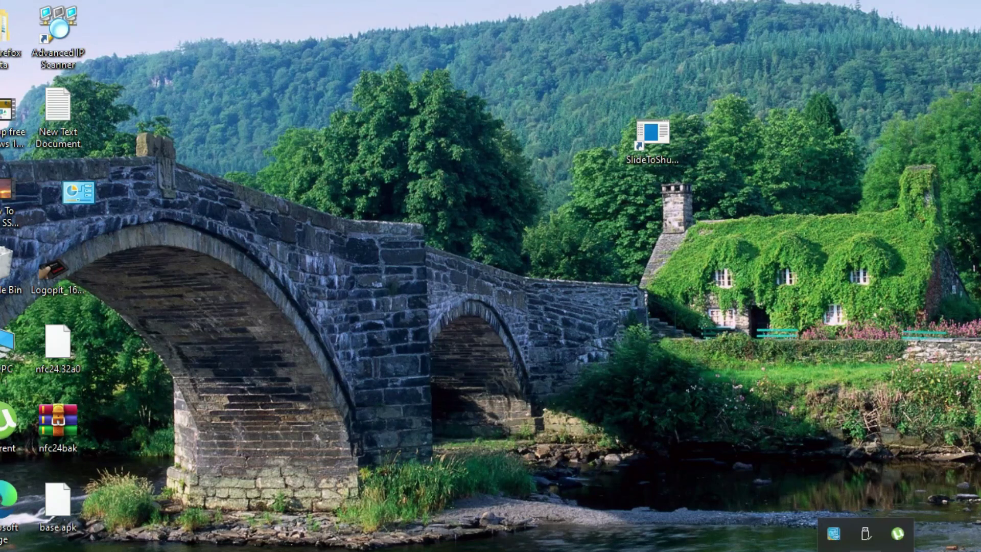
right_click(834, 533)
left_click(873, 526)
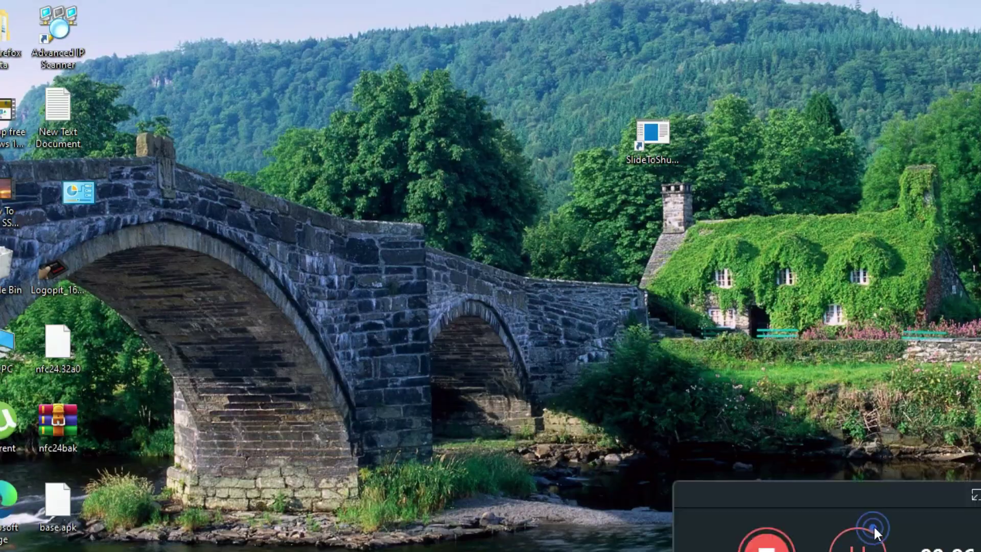